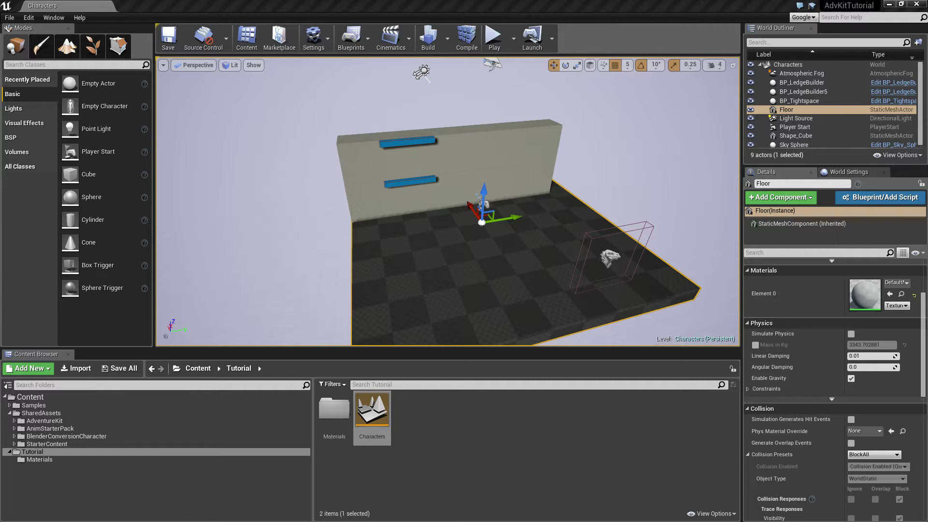
- Create a new Blueprint class in the Tutorial folder with BP_CH_AdvSampleCharacter as its parent class
{"action": "left_click", "coordinate": [419, 416]}
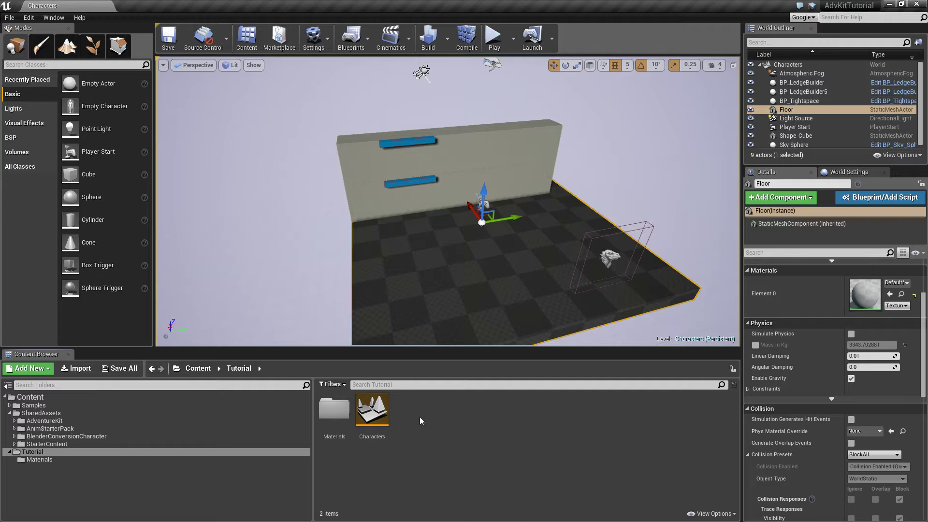
{"action": "right_click", "coordinate": [419, 416]}
{"action": "left_click", "coordinate": [471, 343]}
{"action": "left_click", "coordinate": [413, 297]}
{"action": "type", "text": "ADV"}
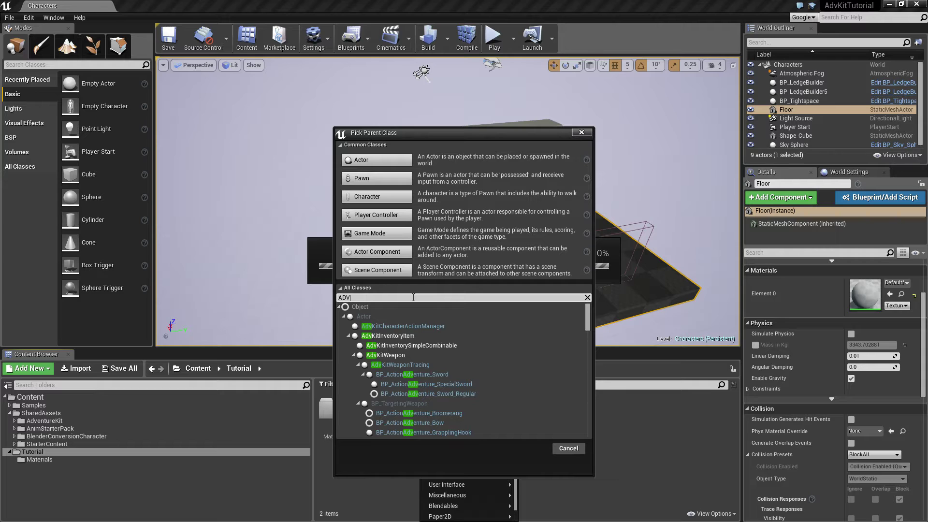
{"action": "type", "text": "SAM"}
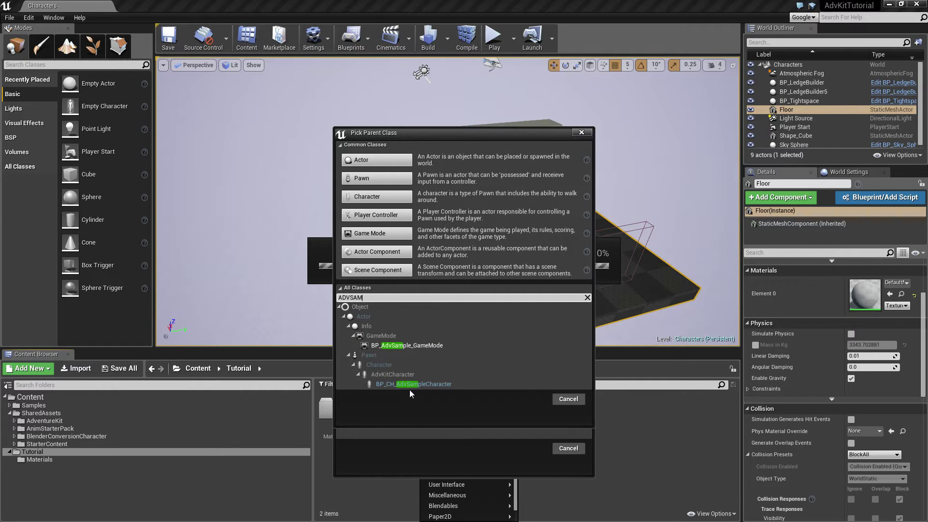
{"action": "left_click", "coordinate": [410, 384]}
{"action": "left_click", "coordinate": [530, 400]}
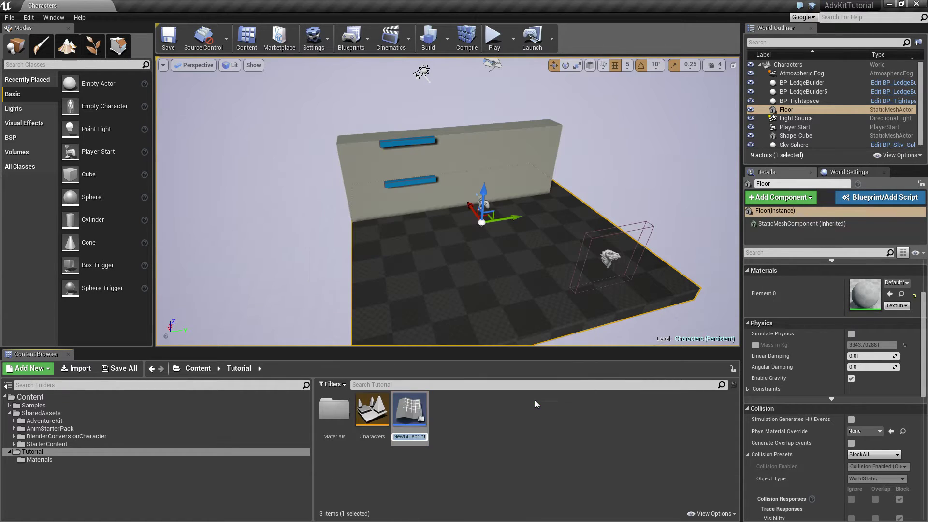
- Name the new Blueprint RegularCharacter
{"action": "key", "text": "BackSpace"}
{"action": "type", "text": "rEGU"}
{"action": "key", "text": "BackSpace"}
{"action": "key", "text": "BackSpace"}
{"action": "key", "text": "BackSpace"}
{"action": "key", "text": "BackSpace"}
{"action": "type", "text": "RegularCharacter"}
{"action": "key", "text": "Return"}
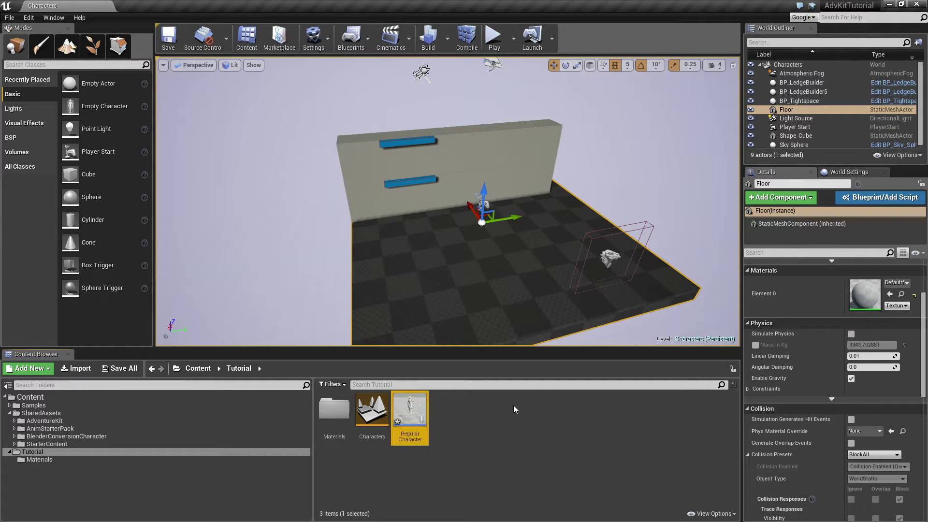
- Create a second Blueprint class derived from BP_CH_AdvSampleCharacter in the Tutorial folder and name it BigCharacter
{"action": "left_click", "coordinate": [432, 421]}
{"action": "right_click", "coordinate": [444, 411]}
{"action": "left_click", "coordinate": [489, 338]}
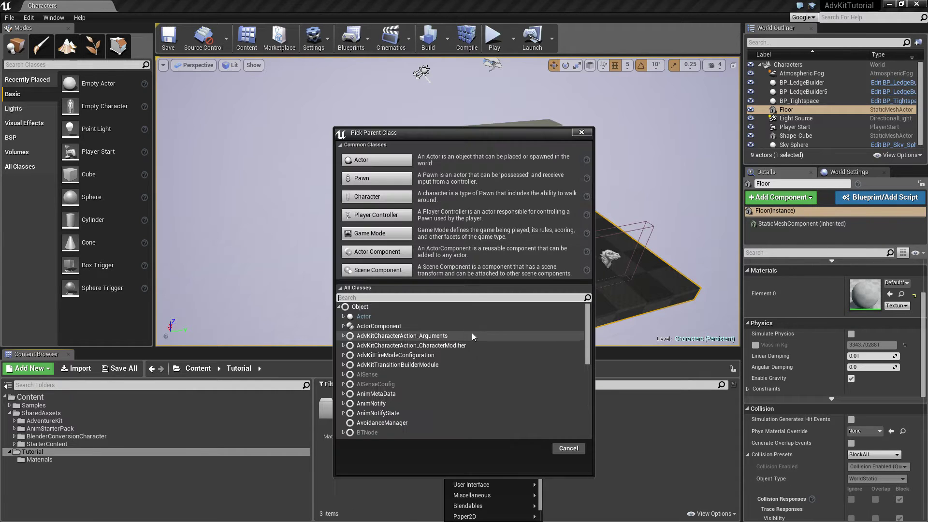
{"action": "type", "text": "adv"}
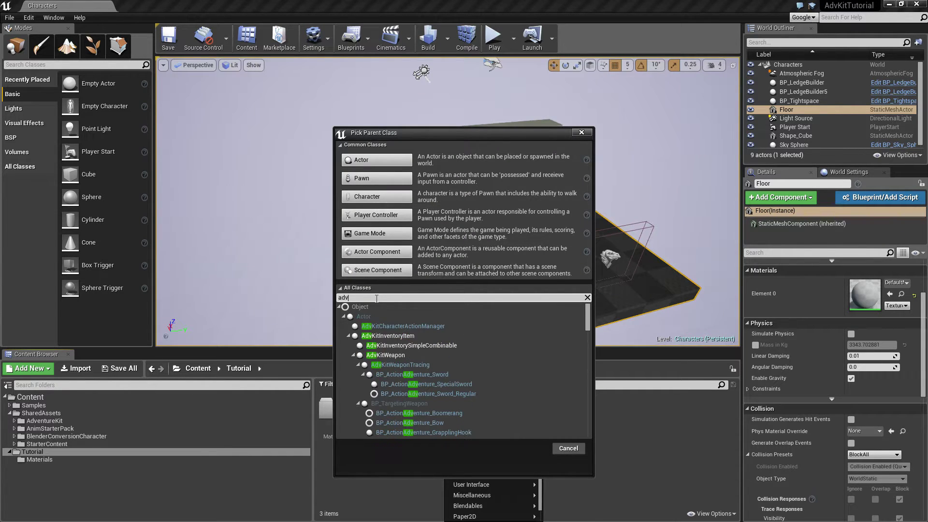
{"action": "type", "text": "s"}
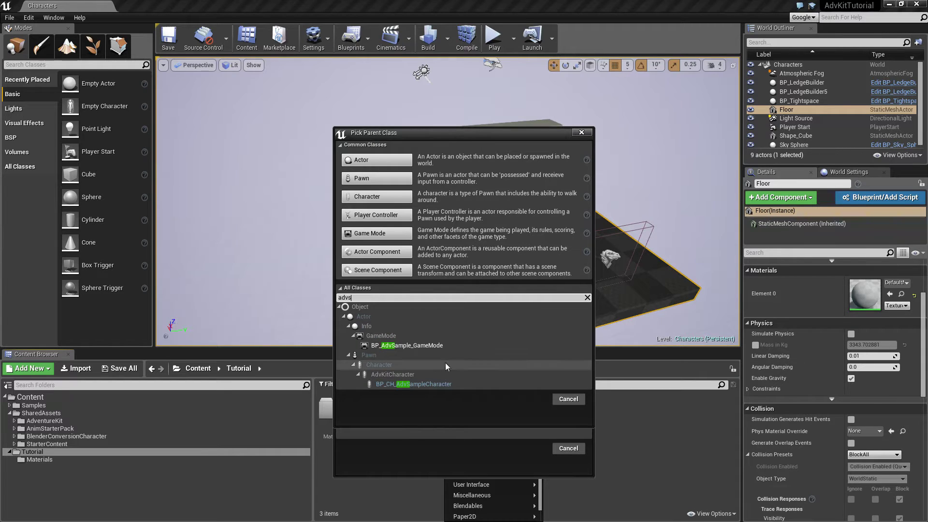
{"action": "left_click", "coordinate": [445, 383]}
{"action": "left_click", "coordinate": [540, 401]}
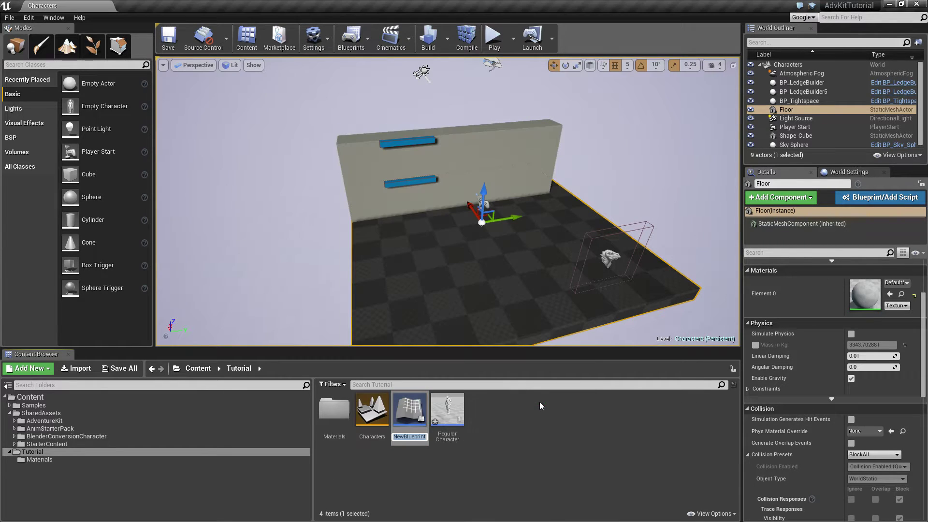
{"action": "type", "text": "BigCharacter"}
{"action": "key", "text": "Return"}
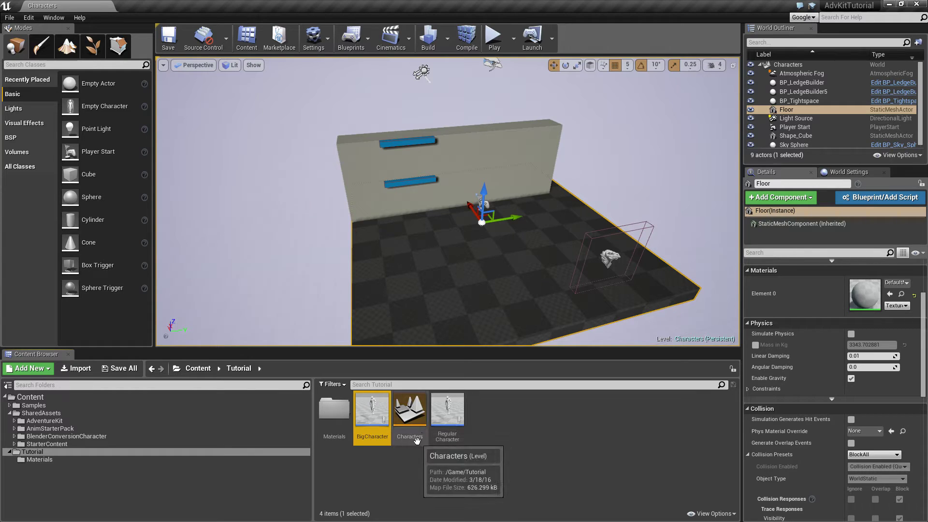
- Open the BigCharacter Blueprint and set its CapsuleComponent's Capsule Half Height to 110
{"action": "double_click", "coordinate": [379, 414]}
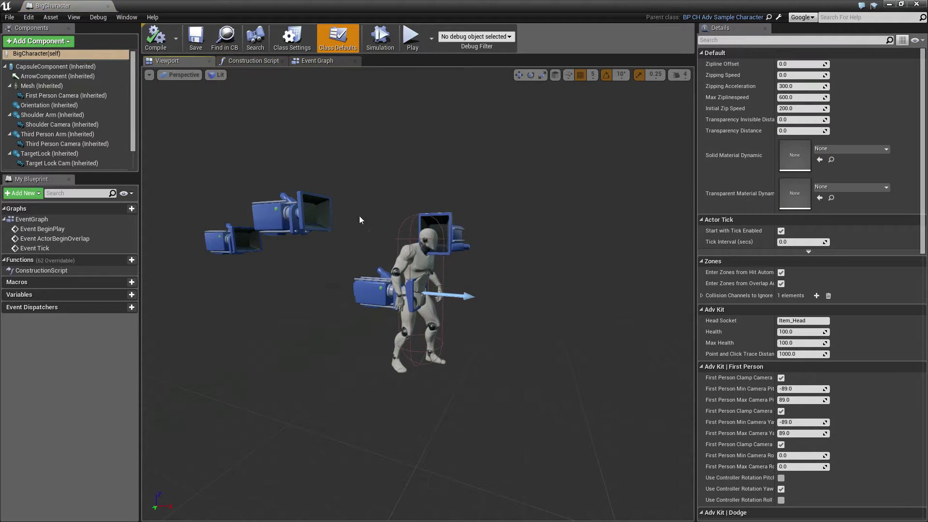
{"action": "left_click", "coordinate": [409, 215]}
{"action": "left_click_drag", "start_coordinate": [410, 214], "coordinate": [371, 214], "text": "alt"}
{"action": "scroll", "coordinate": [409, 215], "scroll_direction": "up", "scroll_amount": 3}
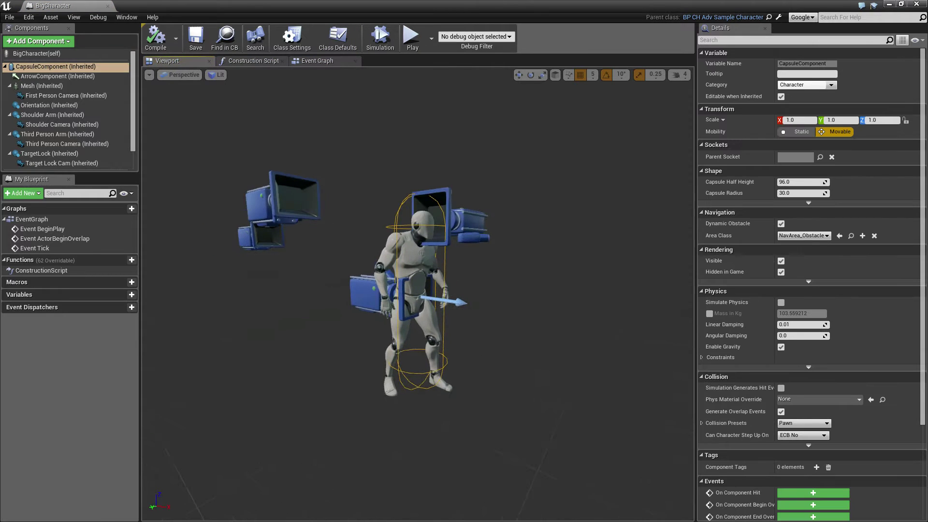
{"action": "left_click", "coordinate": [807, 183]}
{"action": "type", "text": "100"}
{"action": "key", "text": "Return"}
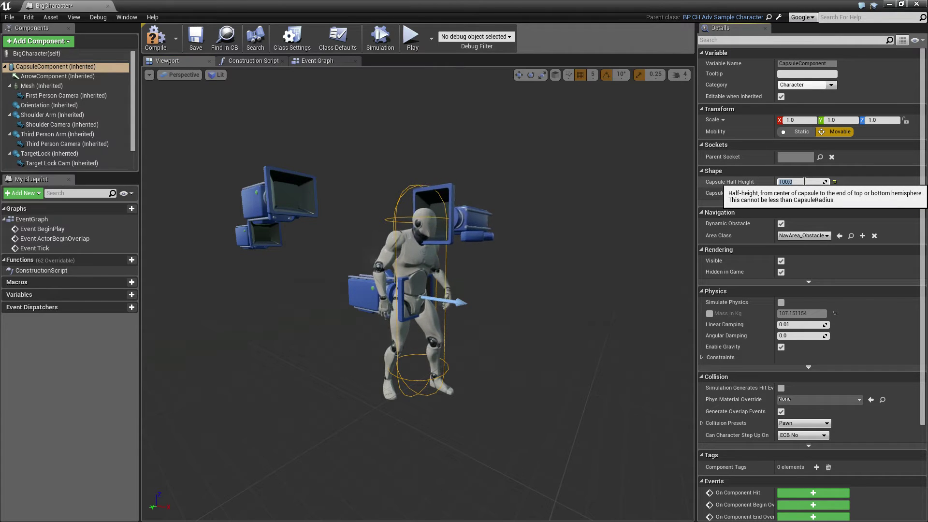
{"action": "type", "text": "110"}
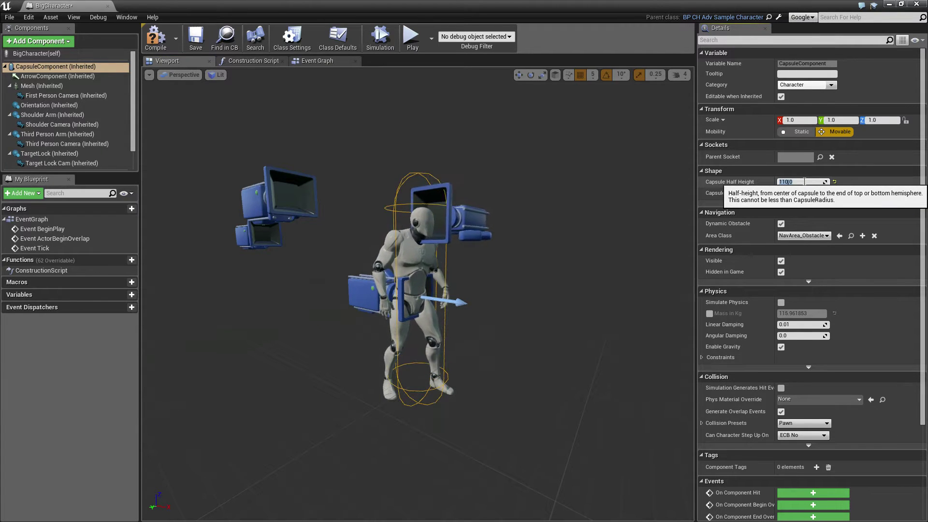
{"action": "key", "text": "Return"}
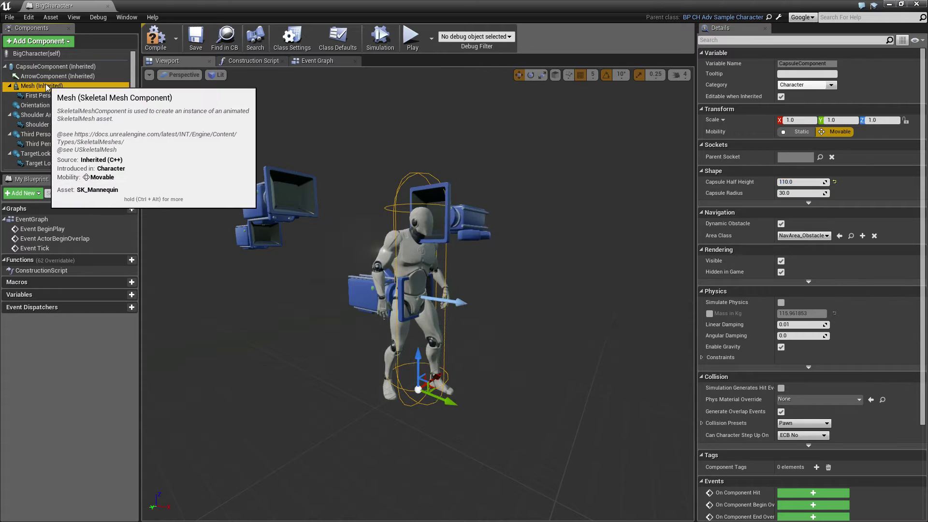
- Scale BigCharacter's inherited Mesh up uniformly to suit the taller capsule and compile the Blueprint
{"action": "left_click", "coordinate": [19, 86]}
{"action": "mouse_move", "coordinate": [421, 325]}
{"action": "left_mouse_down"}
{"action": "mouse_move", "coordinate": [421, 290]}
{"action": "mouse_move", "coordinate": [422, 318]}
{"action": "left_mouse_up"}
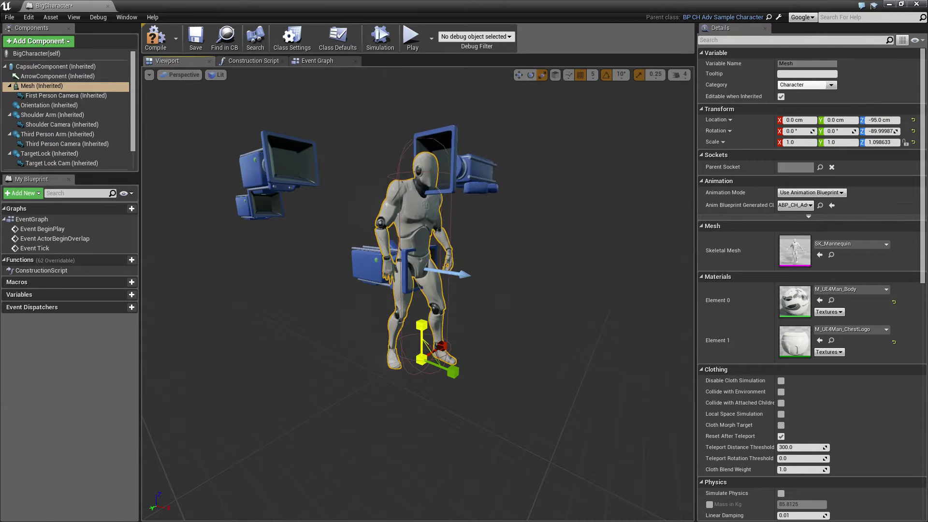
{"action": "key", "text": "ctrl+z"}
{"action": "left_click", "coordinate": [419, 370]}
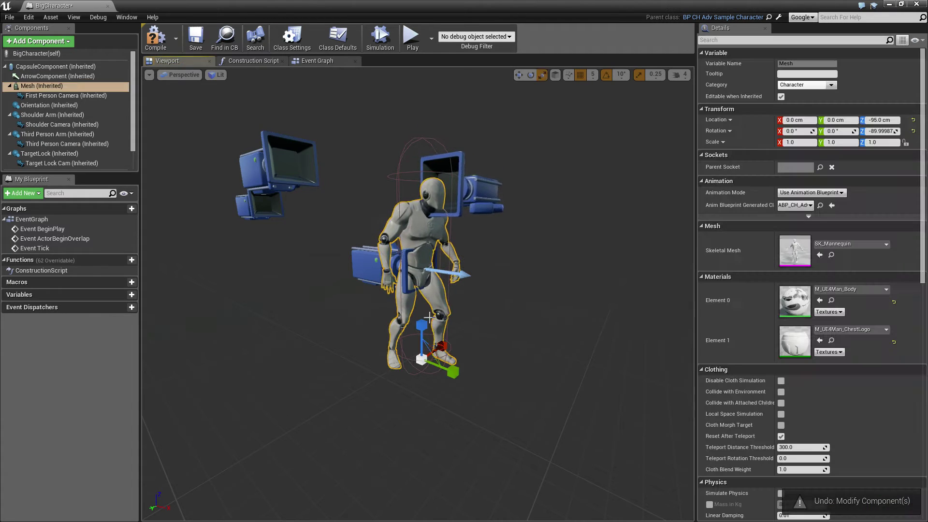
{"action": "left_click_drag", "start_coordinate": [422, 359], "coordinate": [483, 350]}
{"action": "key", "text": "w"}
{"action": "left_click", "coordinate": [176, 38]}
{"action": "left_click", "coordinate": [156, 37]}
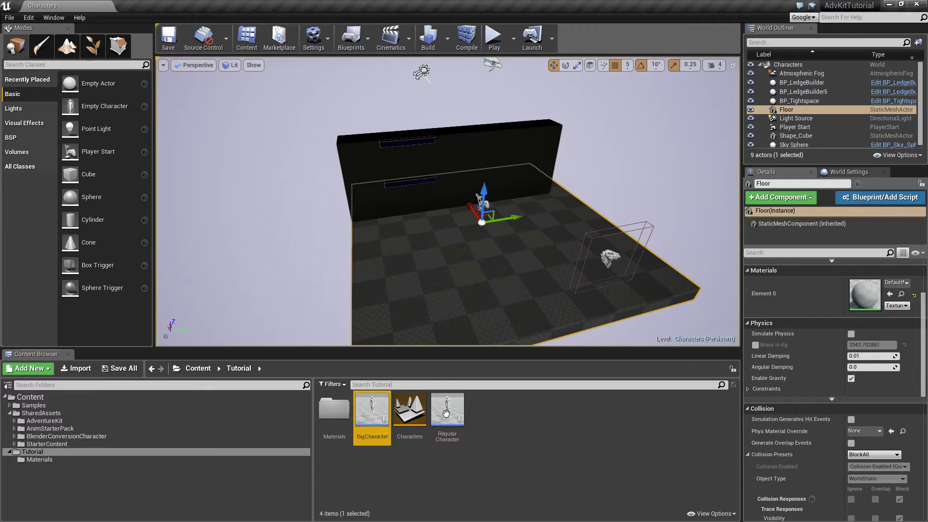
- Place one BigCharacter and one RegularCharacter side by side on the floor of the Characters level
{"action": "left_click_drag", "start_coordinate": [371, 409], "coordinate": [458, 252]}
{"action": "left_click_drag", "start_coordinate": [446, 411], "coordinate": [548, 226]}
{"action": "right_click_drag", "start_coordinate": [540, 318], "coordinate": [587, 268]}
{"action": "left_click", "coordinate": [540, 317]}
{"action": "right_click_drag", "start_coordinate": [466, 268], "coordinate": [506, 252]}
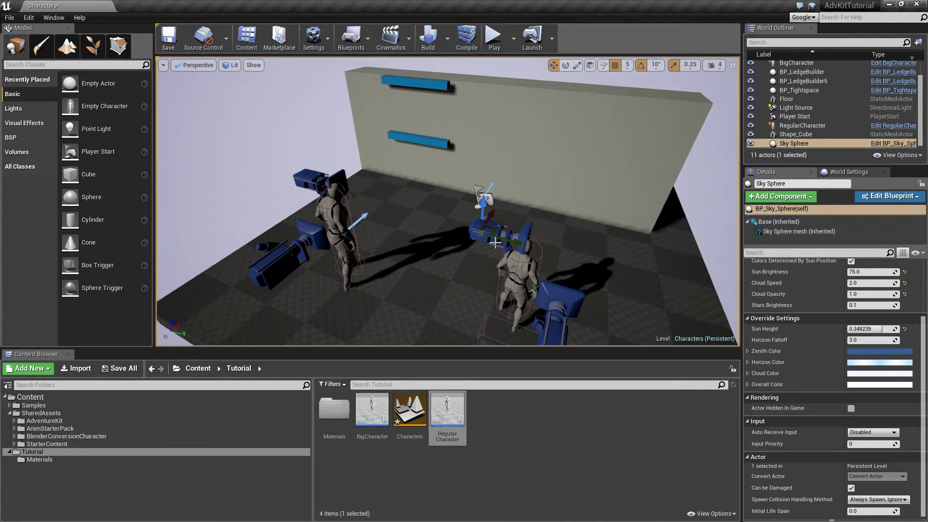
- Set Auto Possess Player to Player 0 for both BigCharacter and RegularCharacter in the level
{"action": "left_click", "coordinate": [333, 200]}
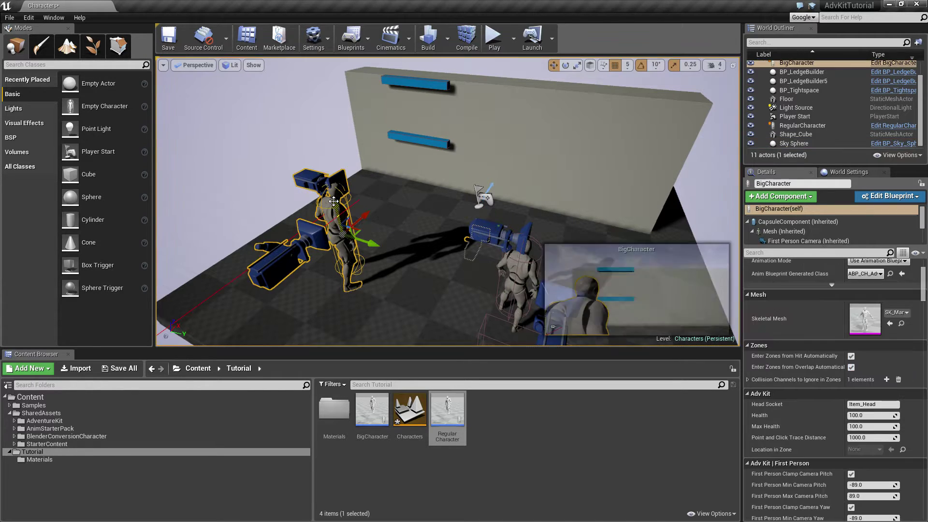
{"action": "scroll", "coordinate": [830, 326], "scroll_direction": "down", "scroll_amount": 4}
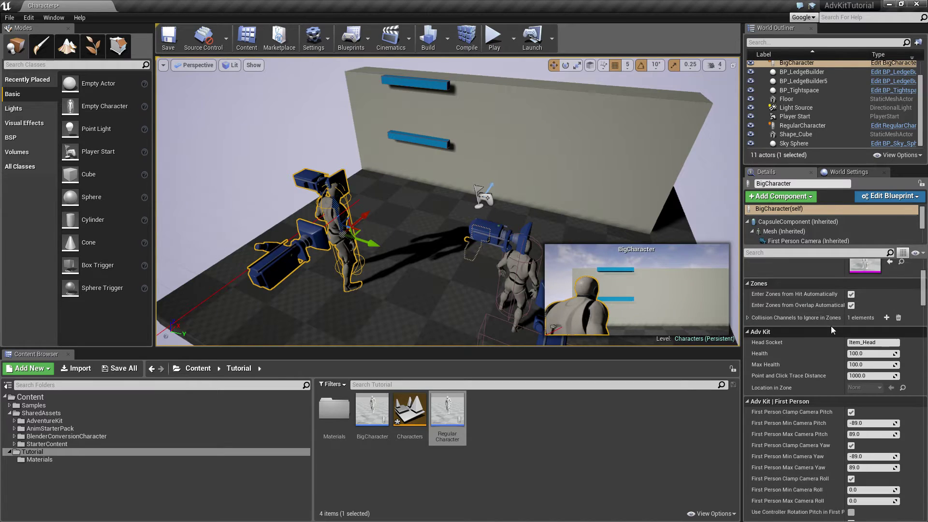
{"action": "left_click", "coordinate": [518, 269], "text": "ctrl"}
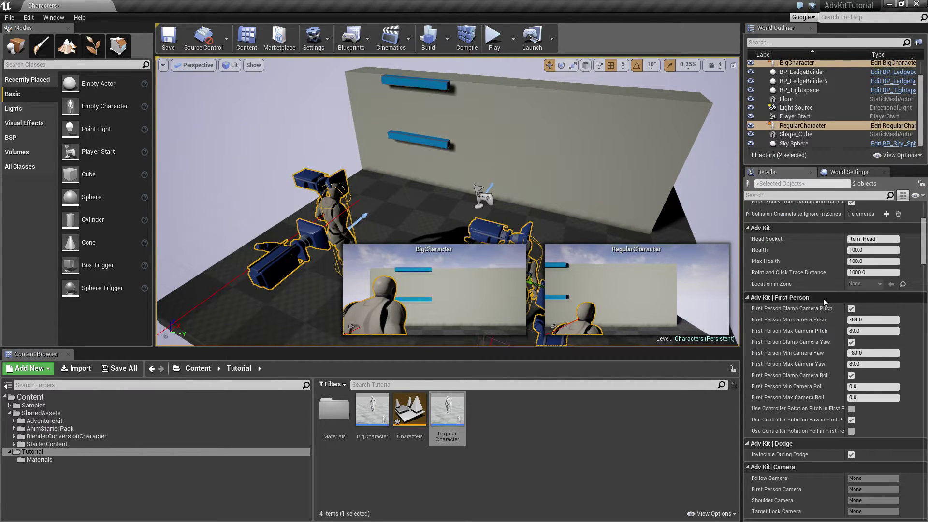
{"action": "left_click", "coordinate": [789, 196]}
{"action": "type", "text": "aut"}
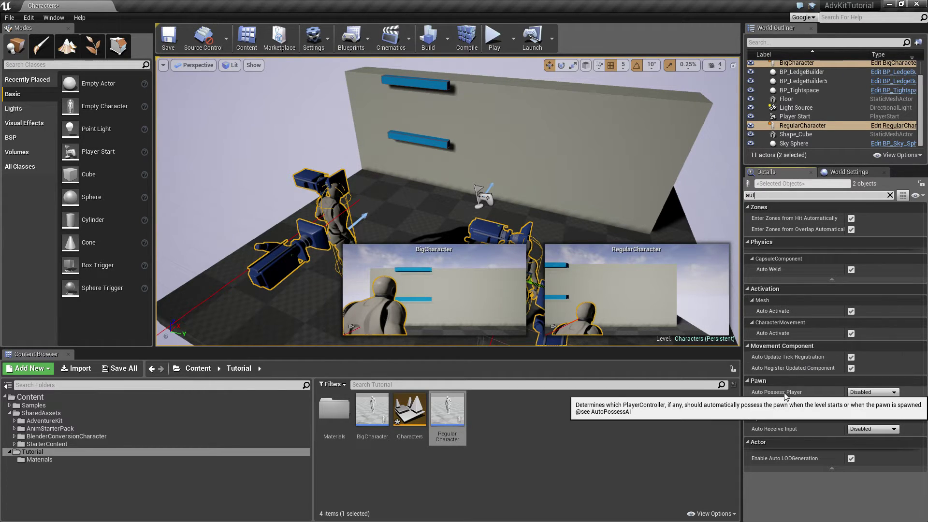
{"action": "left_click", "coordinate": [872, 392]}
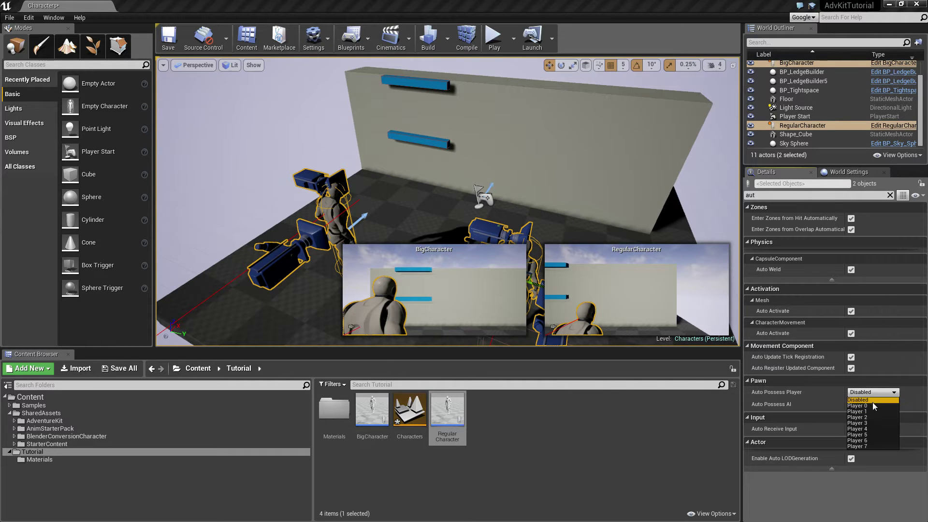
{"action": "left_click", "coordinate": [873, 405]}
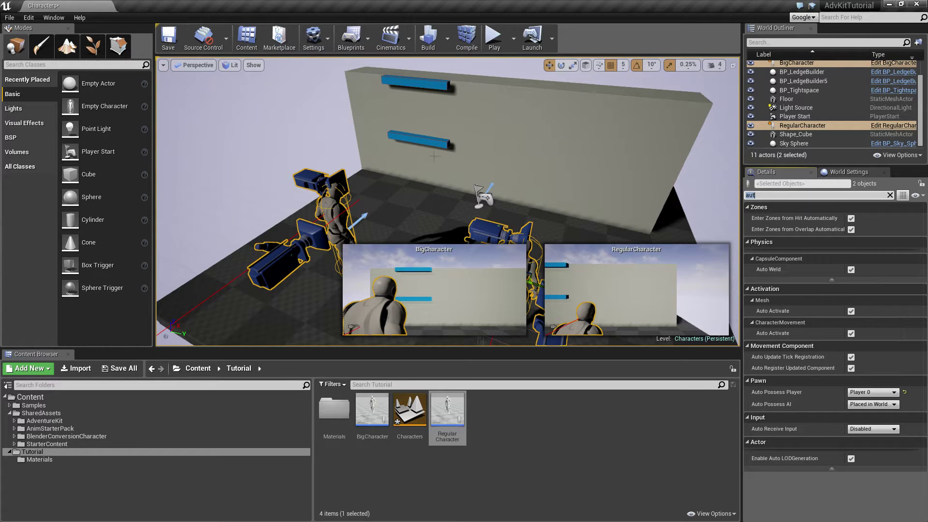
- Play the level to test moving the possessed character, and stop the play session
{"action": "left_click", "coordinate": [337, 206]}
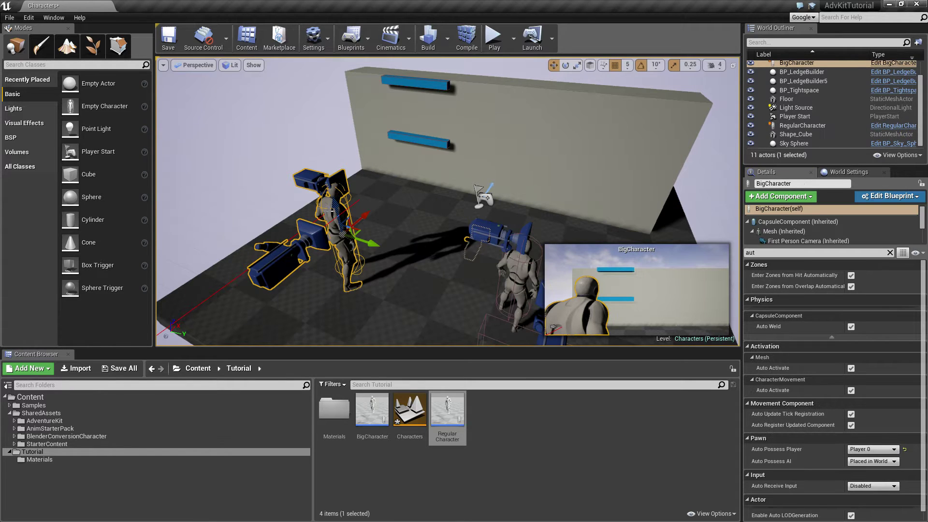
{"action": "left_click", "coordinate": [493, 38]}
{"action": "key", "text": "a"}
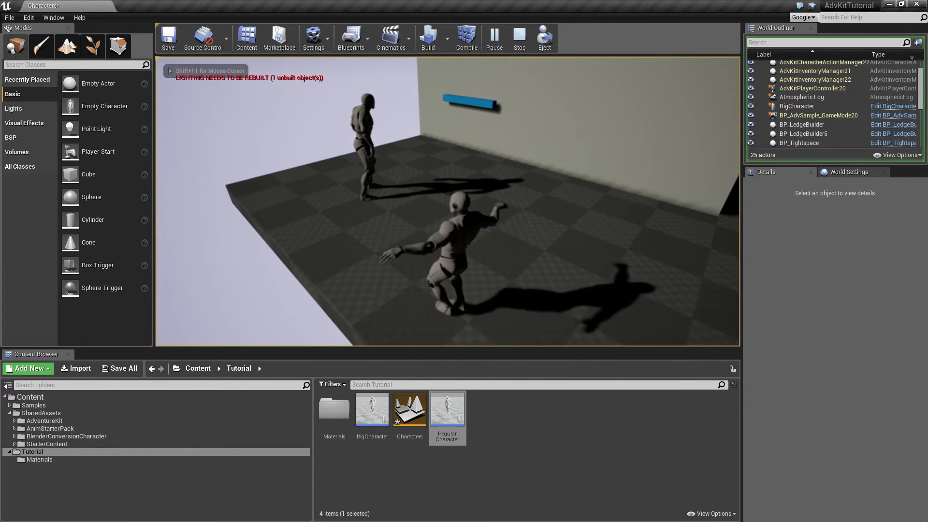
{"action": "key", "text": "Escape"}
- With RegularCharacter selected in the level, open the Level Blueprint and delete the default BeginPlay and Tick event nodes
{"action": "right_click_drag", "start_coordinate": [485, 279], "coordinate": [461, 232]}
{"action": "left_click", "coordinate": [457, 207]}
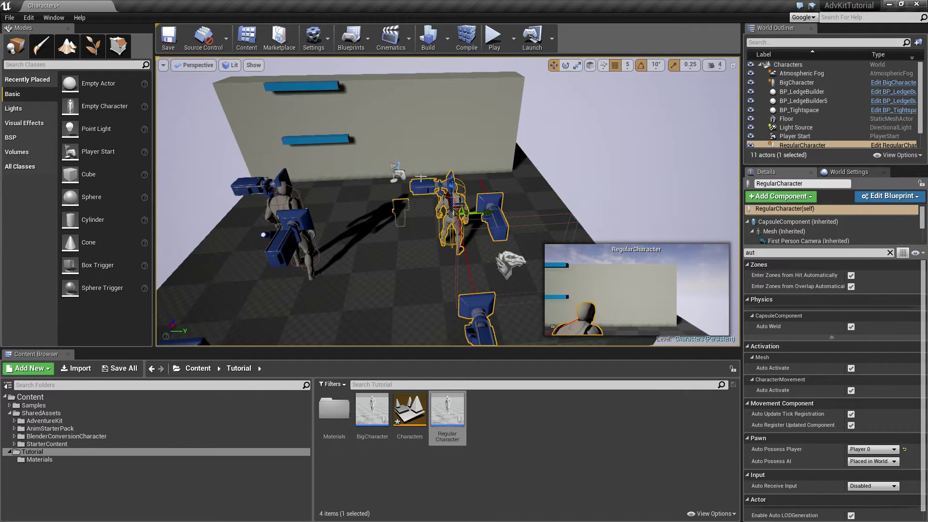
{"action": "left_click", "coordinate": [353, 42]}
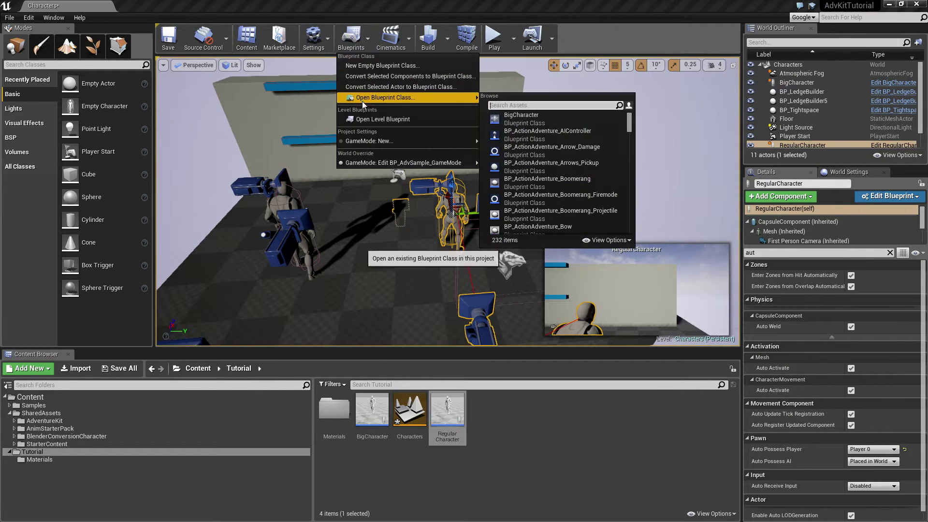
{"action": "left_click", "coordinate": [369, 117]}
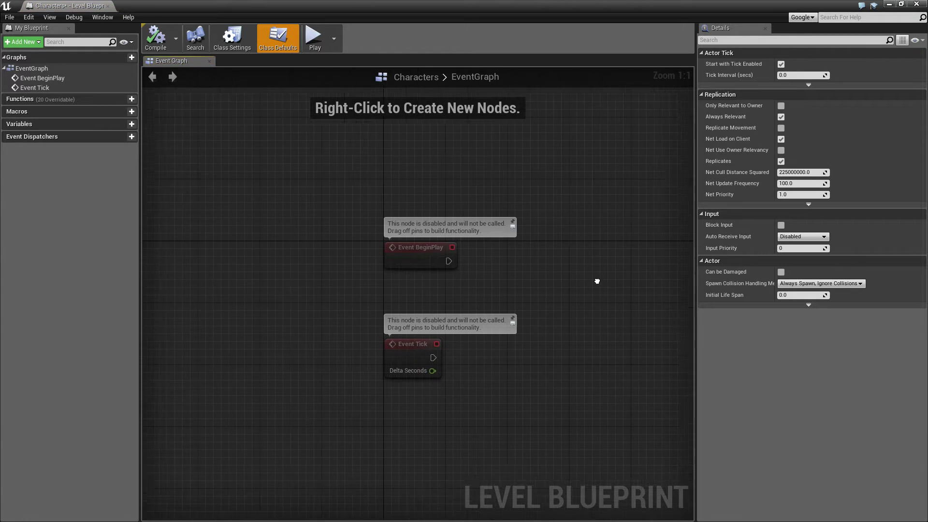
{"action": "left_click_drag", "start_coordinate": [582, 178], "coordinate": [272, 410]}
{"action": "key", "text": "Delete"}
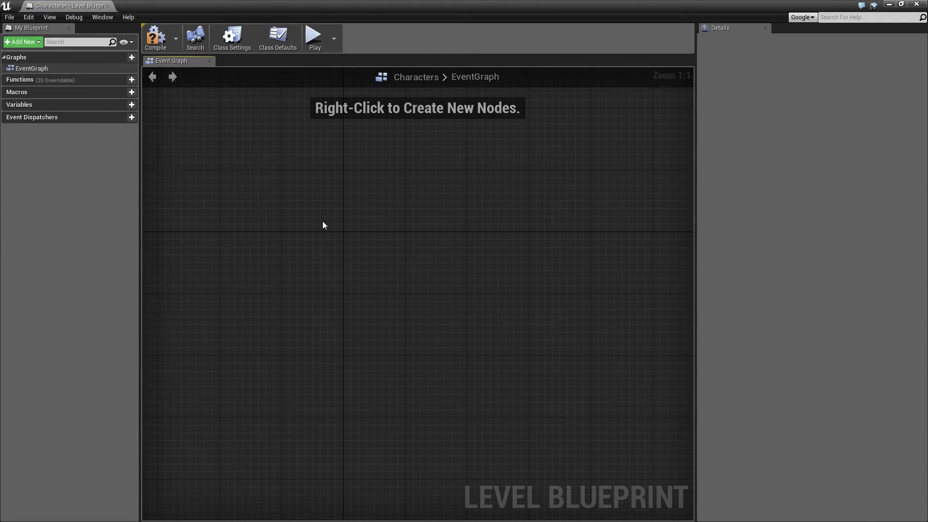
- Add a Tab keyboard event node to the Level Blueprint's event graph
{"action": "right_click_drag", "start_coordinate": [325, 230], "coordinate": [289, 222]}
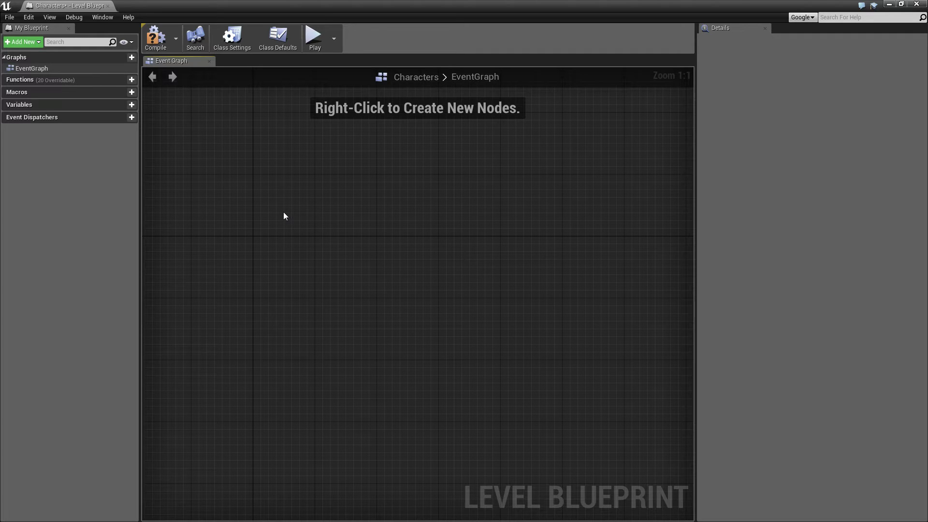
{"action": "right_click", "coordinate": [283, 215]}
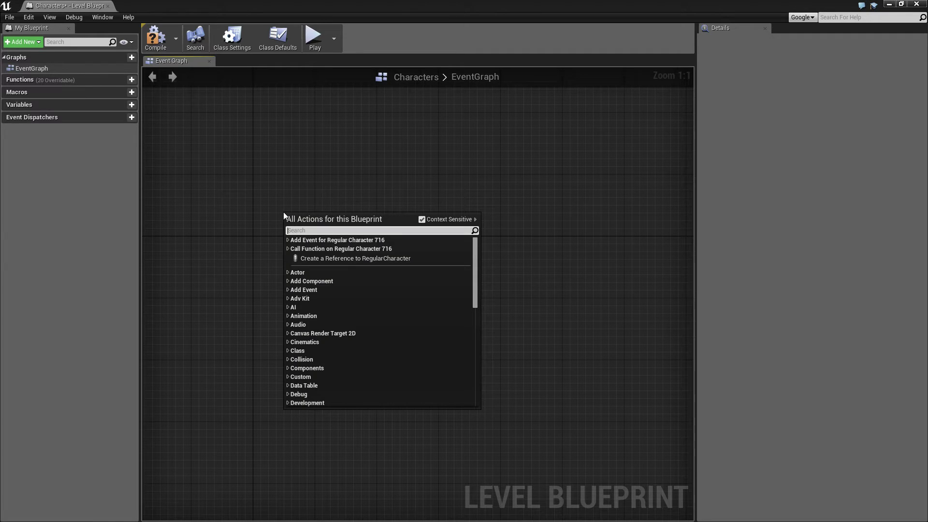
{"action": "type", "text": "tab"}
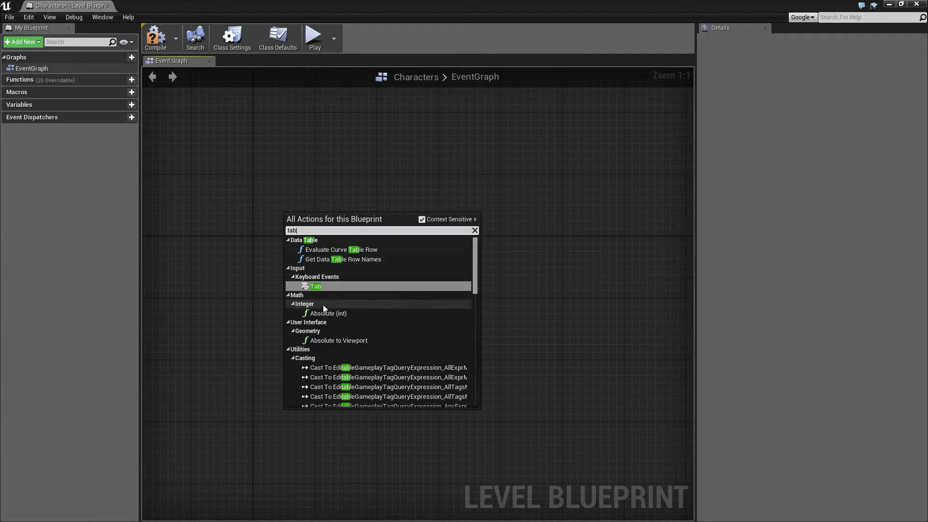
{"action": "left_click", "coordinate": [324, 285]}
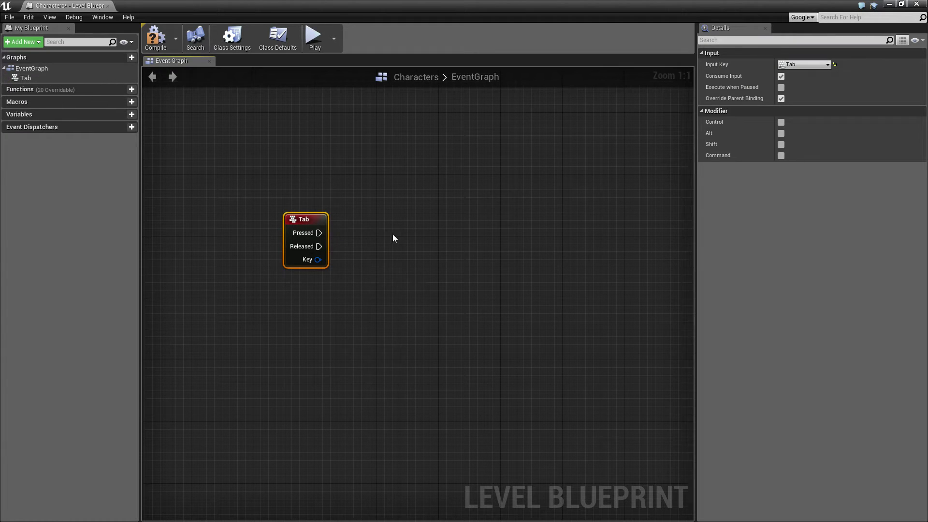
- Add a Get Player Pawn node to the event graph and place it just below the Tab event
{"action": "right_click", "coordinate": [277, 297]}
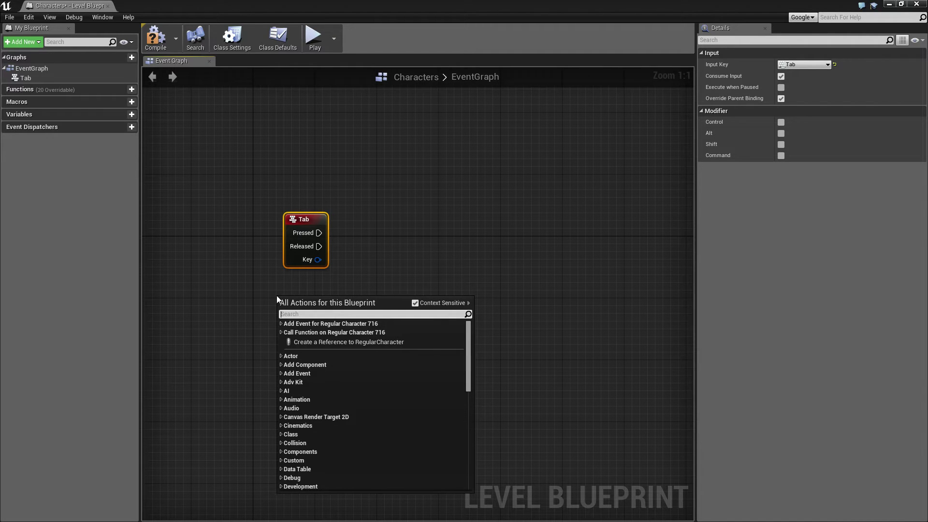
{"action": "type", "text": "get pla"}
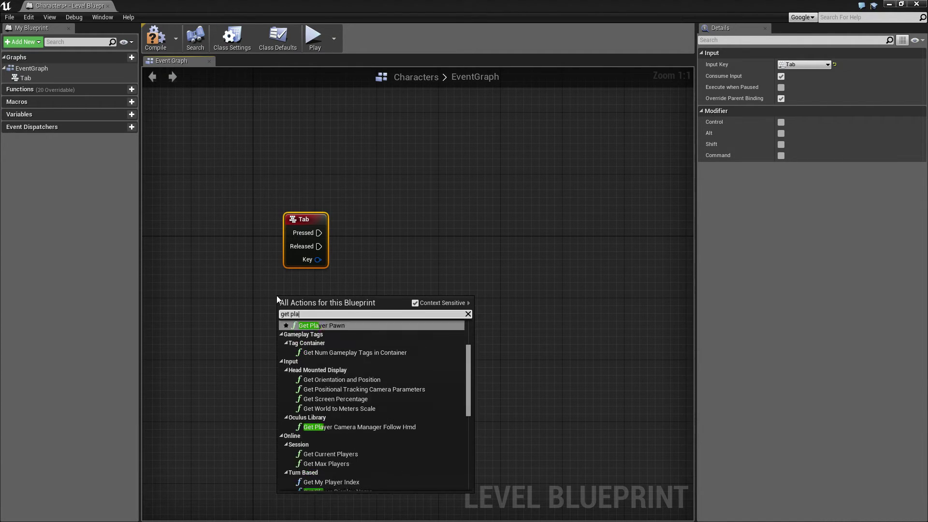
{"action": "type", "text": "yer pawn"}
{"action": "key", "text": "Return"}
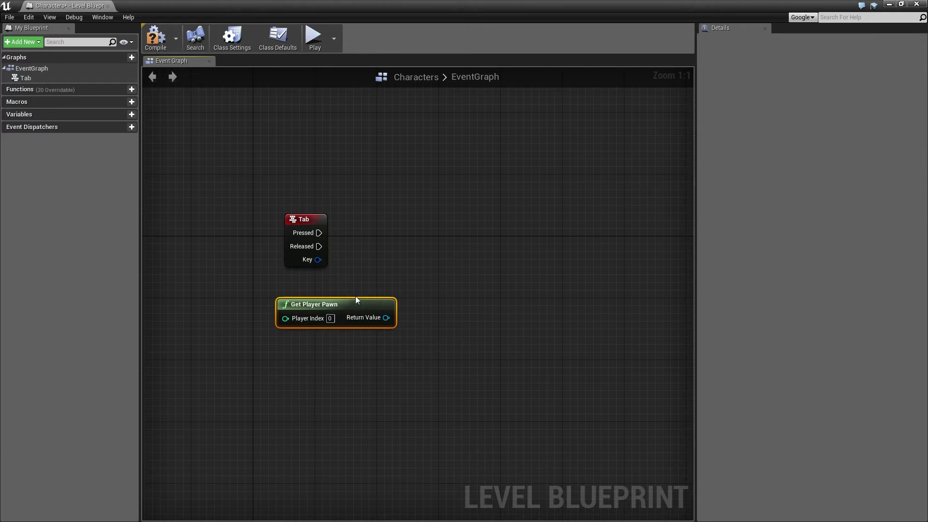
{"action": "left_click_drag", "start_coordinate": [367, 305], "coordinate": [321, 283]}
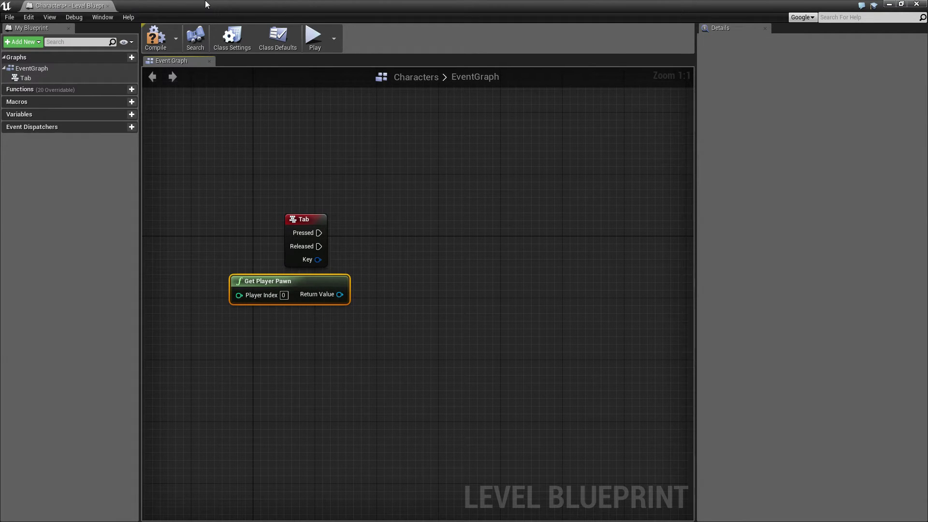
- Select both RegularCharacter and BigCharacter in the level and create references to them in the Level Blueprint's event graph
{"action": "left_click_drag", "start_coordinate": [209, 5], "coordinate": [678, 99]}
{"action": "right_click_drag", "start_coordinate": [251, 226], "coordinate": [273, 216]}
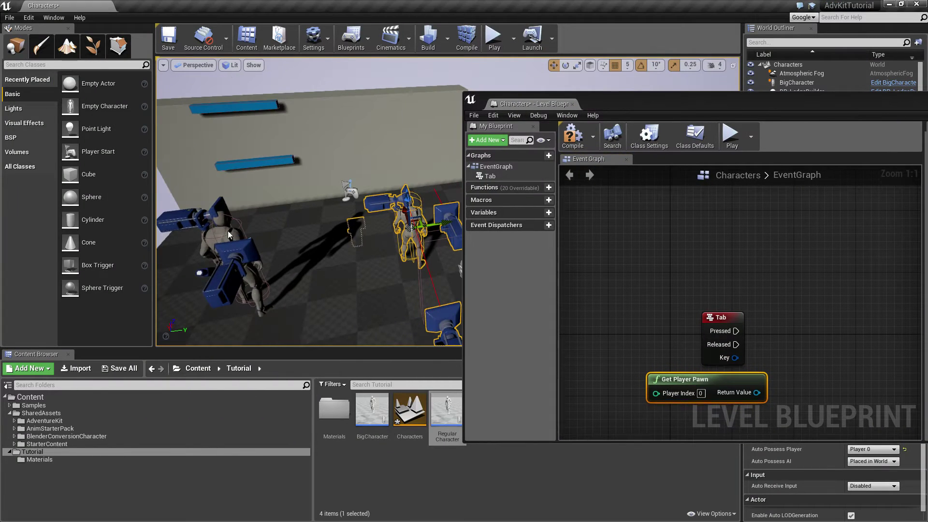
{"action": "left_click", "coordinate": [227, 230], "text": "ctrl"}
{"action": "left_click_drag", "start_coordinate": [623, 103], "coordinate": [429, 3]}
{"action": "right_click", "coordinate": [261, 333]}
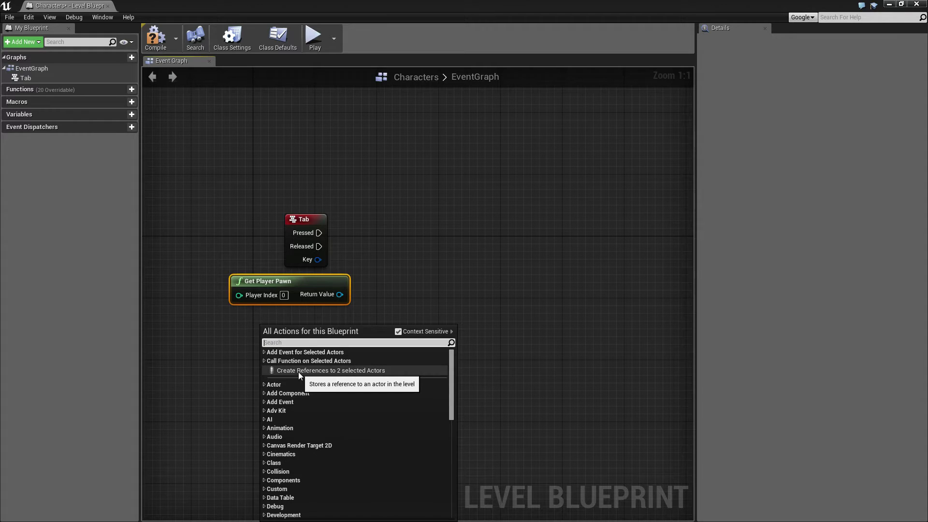
{"action": "left_click", "coordinate": [355, 369]}
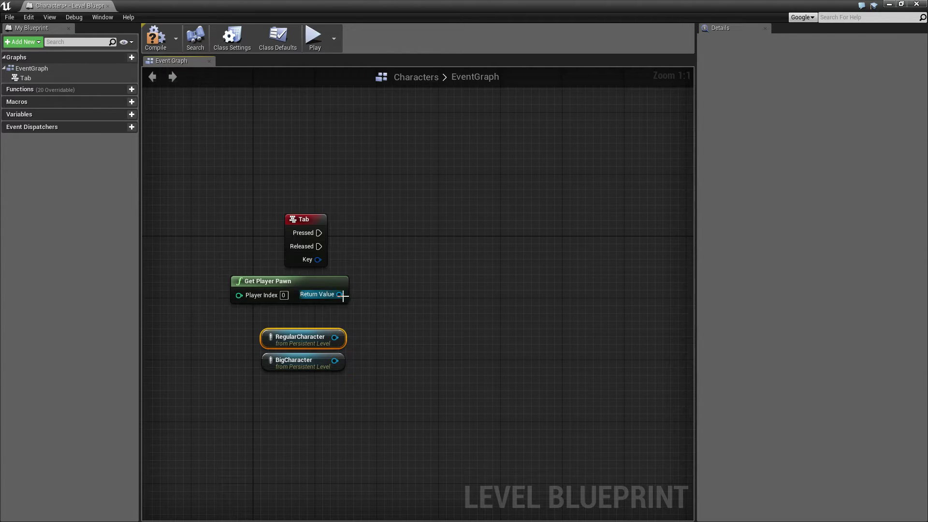
- Compare the player pawn with the RegularCharacter reference using an Equal (Object) node, and space the BigCharacter reference below
{"action": "left_click_drag", "start_coordinate": [340, 294], "coordinate": [386, 310]}
{"action": "type", "text": "="}
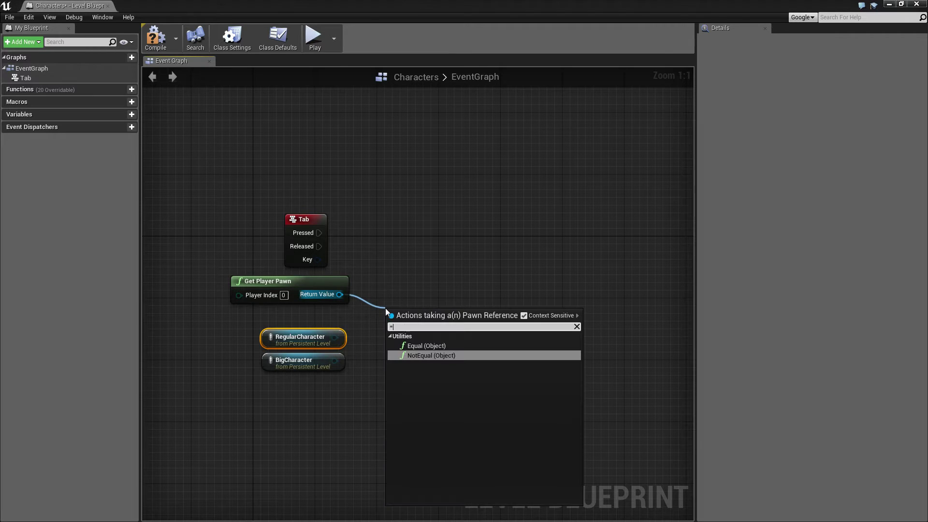
{"action": "key", "text": "Up"}
{"action": "key", "text": "Return"}
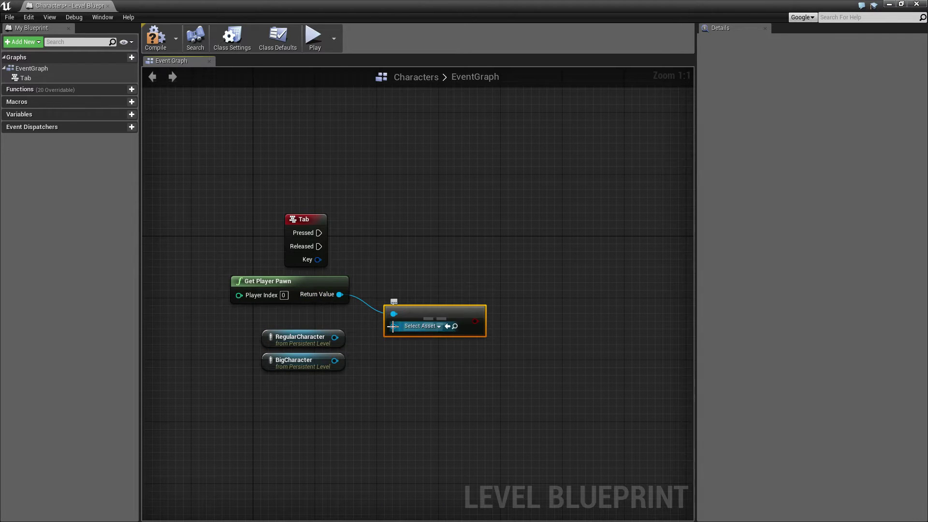
{"action": "left_click_drag", "start_coordinate": [394, 326], "coordinate": [311, 378]}
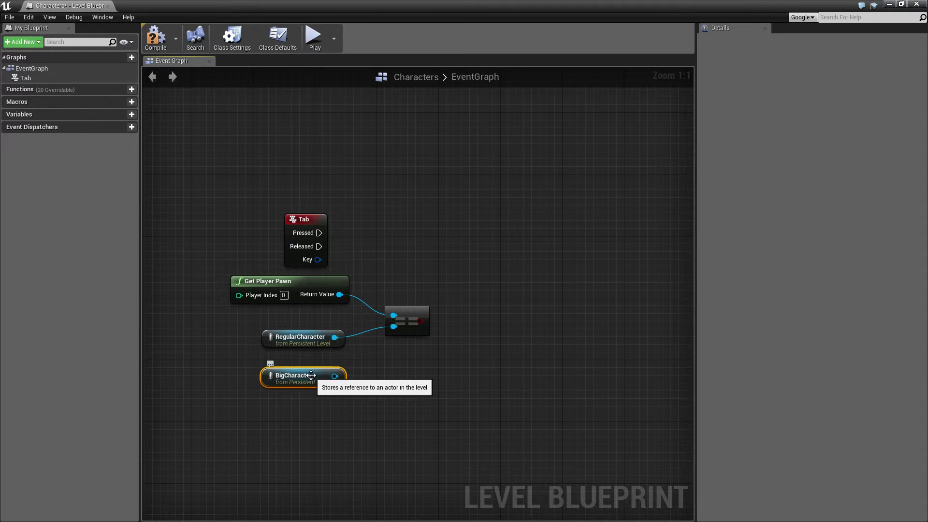
{"action": "left_click", "coordinate": [305, 336]}
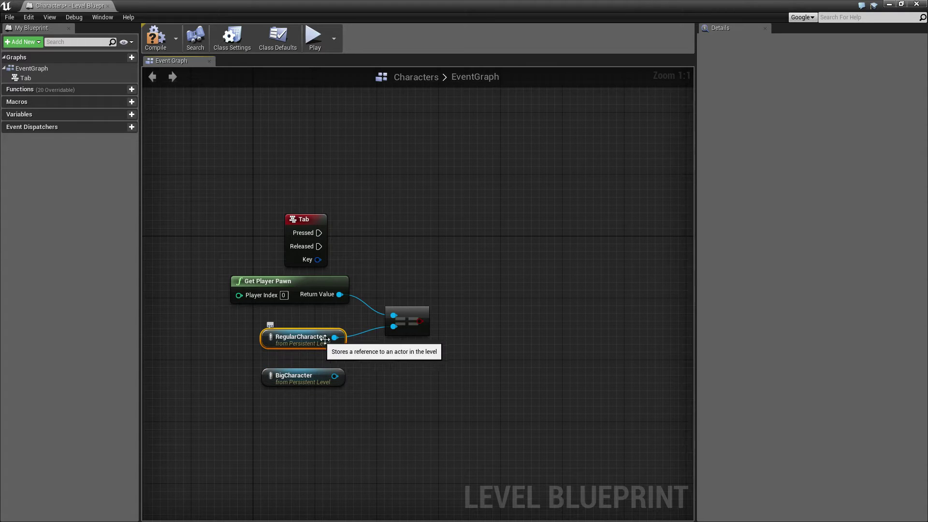
- Add a Branch conditioned on the Equal result, run it from the Tab event's Pressed output, and align it with the event
{"action": "right_click_drag", "start_coordinate": [451, 354], "coordinate": [419, 359]}
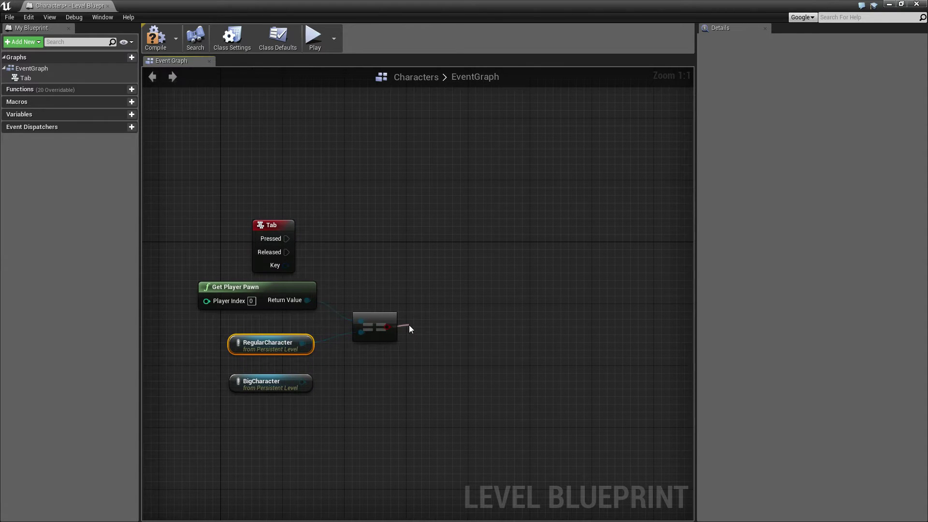
{"action": "type", "text": "branch"}
{"action": "left_click", "coordinate": [453, 410]}
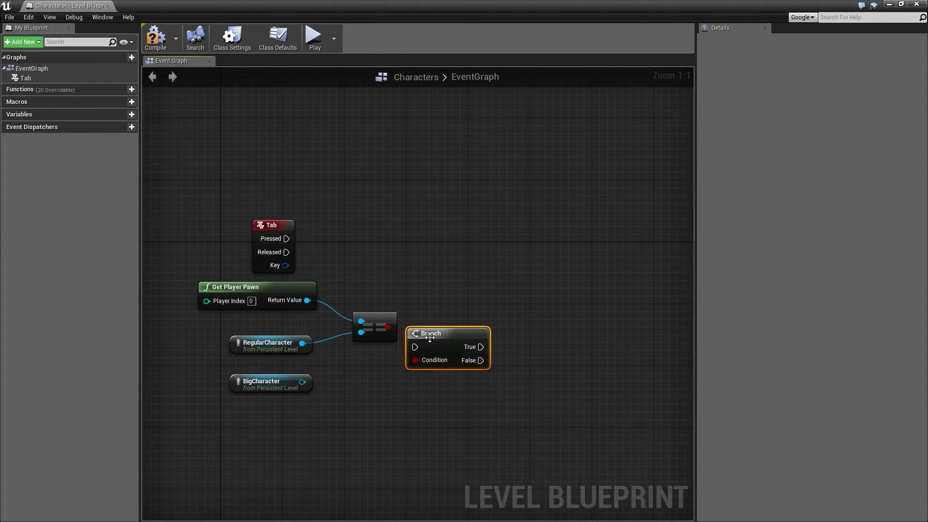
{"action": "left_click_drag", "start_coordinate": [430, 341], "coordinate": [288, 240]}
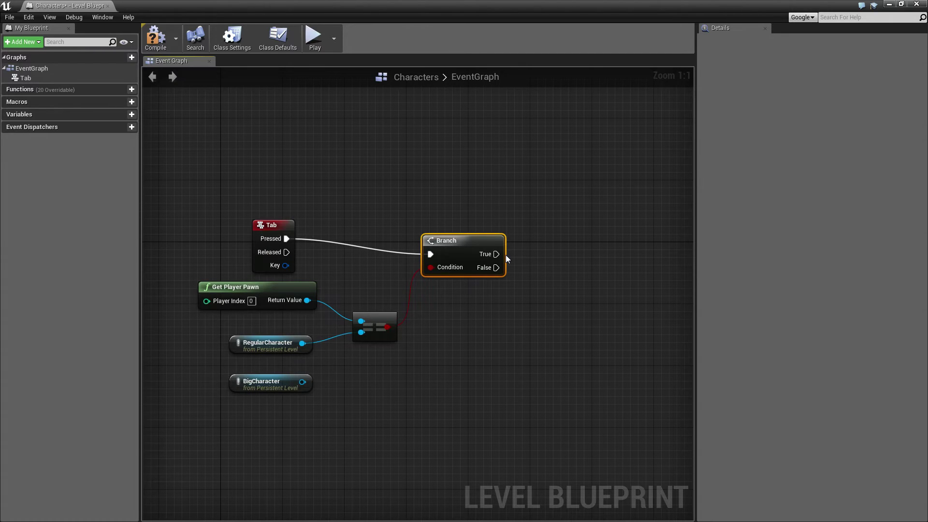
{"action": "left_click_drag", "start_coordinate": [475, 267], "coordinate": [491, 251]}
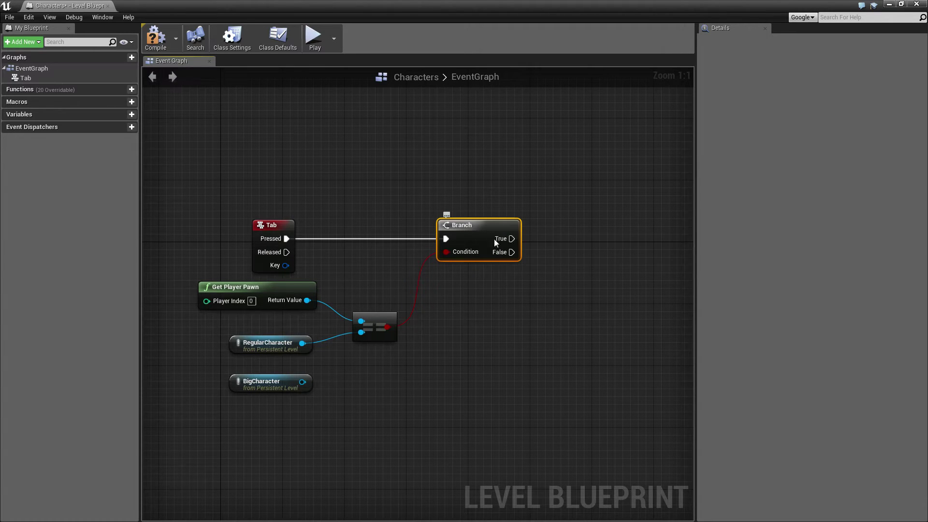
- Add a Get Player Controller node and place it directly beneath the Branch node
{"action": "right_click", "coordinate": [426, 296]}
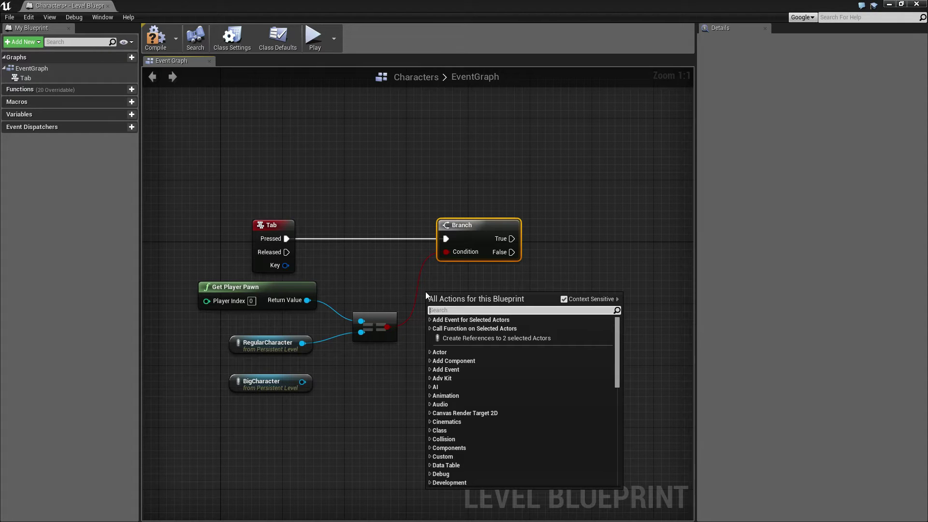
{"action": "type", "text": "get player"}
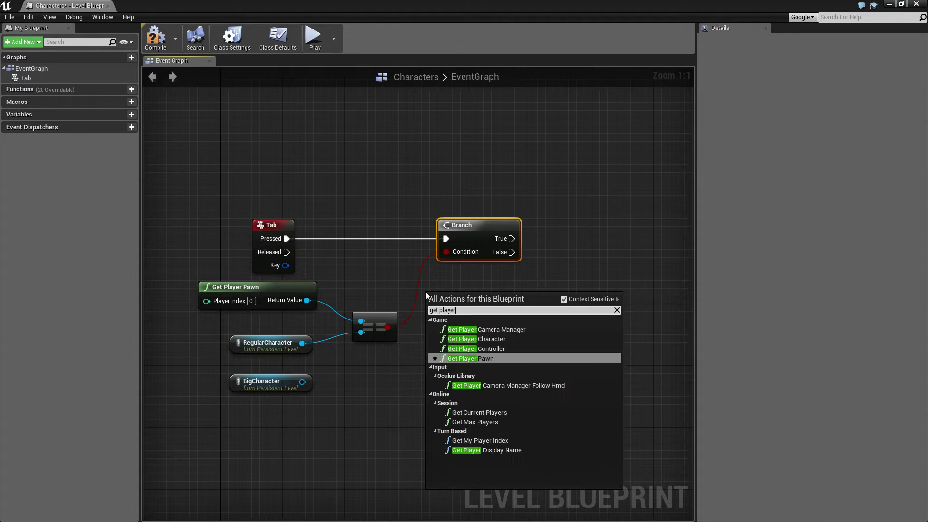
{"action": "type", "text": "control"}
{"action": "key", "text": "Return"}
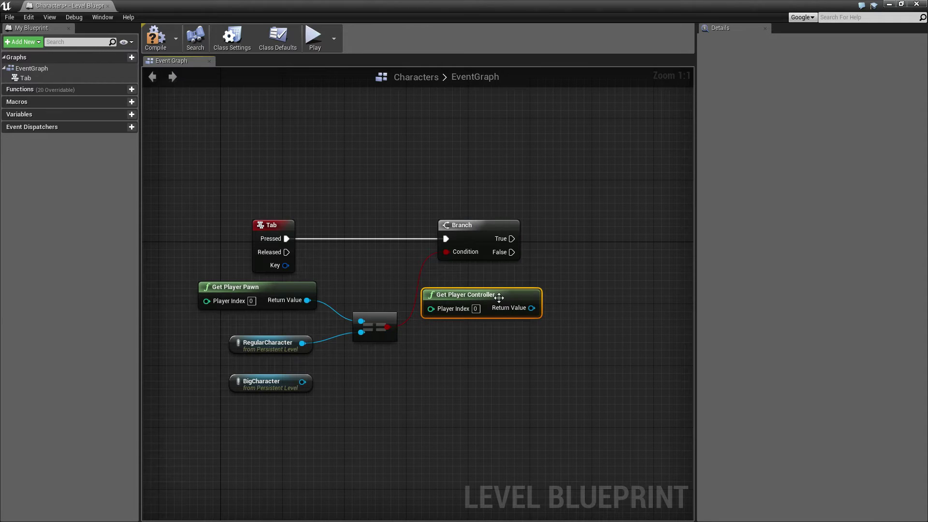
{"action": "left_click_drag", "start_coordinate": [498, 298], "coordinate": [478, 282]}
{"action": "right_click_drag", "start_coordinate": [536, 305], "coordinate": [494, 296]}
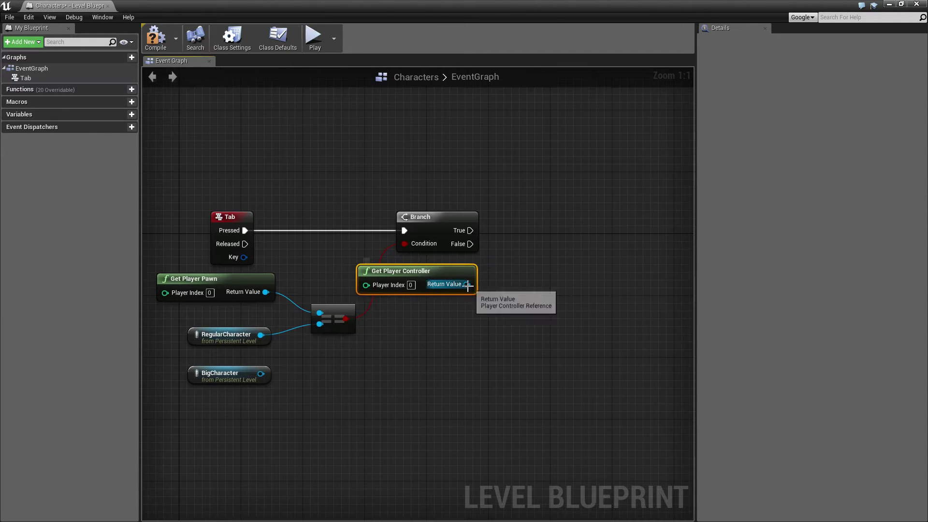
- Add a Possess node targeting the player controller, run it from the Branch's True output, and connect BigCharacter to In Pawn
{"action": "left_click_drag", "start_coordinate": [467, 284], "coordinate": [508, 278]}
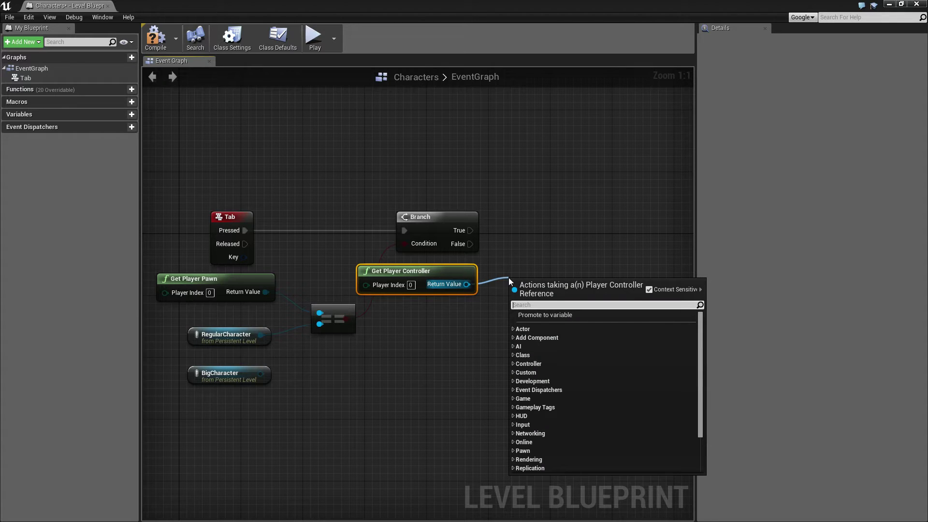
{"action": "type", "text": "posse"}
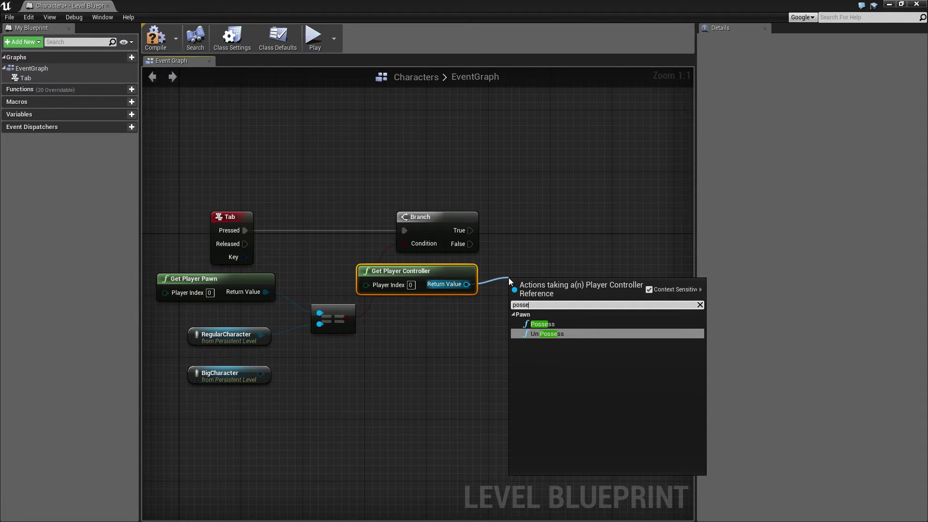
{"action": "key", "text": "Return"}
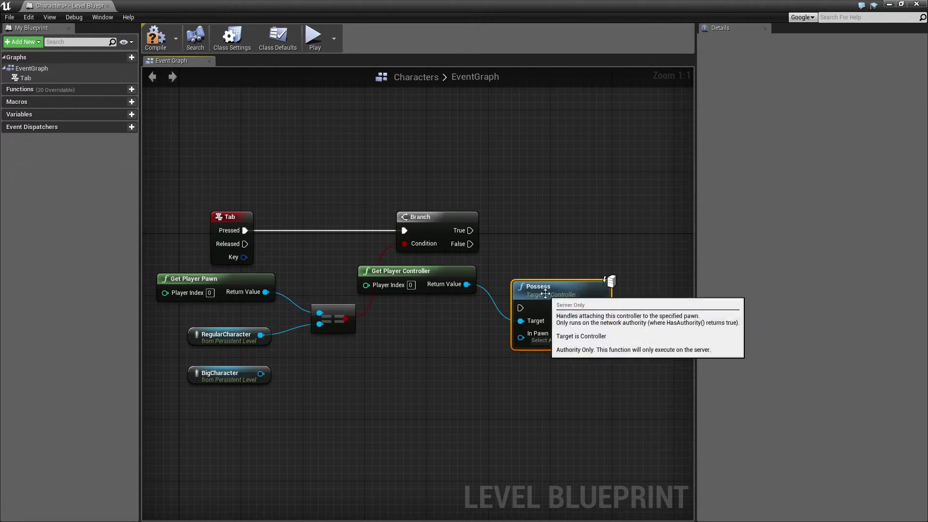
{"action": "right_click_drag", "start_coordinate": [545, 293], "coordinate": [514, 305]}
{"action": "left_click_drag", "start_coordinate": [514, 305], "coordinate": [439, 242]}
{"action": "left_click_drag", "start_coordinate": [546, 244], "coordinate": [562, 220]}
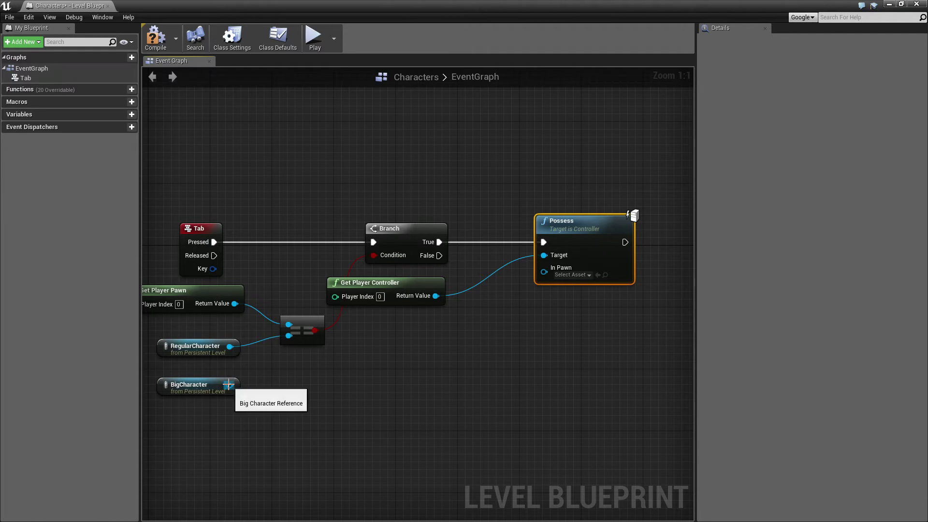
{"action": "left_click_drag", "start_coordinate": [230, 386], "coordinate": [562, 277]}
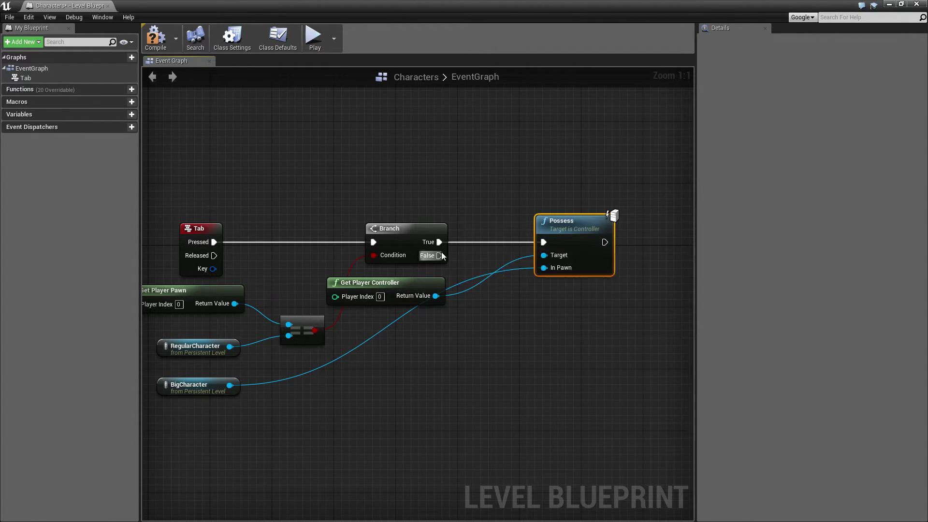
- Add a second Possess node on the player controller, run from the Branch's False output, with RegularCharacter as In Pawn
{"action": "left_click_drag", "start_coordinate": [436, 296], "coordinate": [529, 322]}
{"action": "type", "text": "posse"}
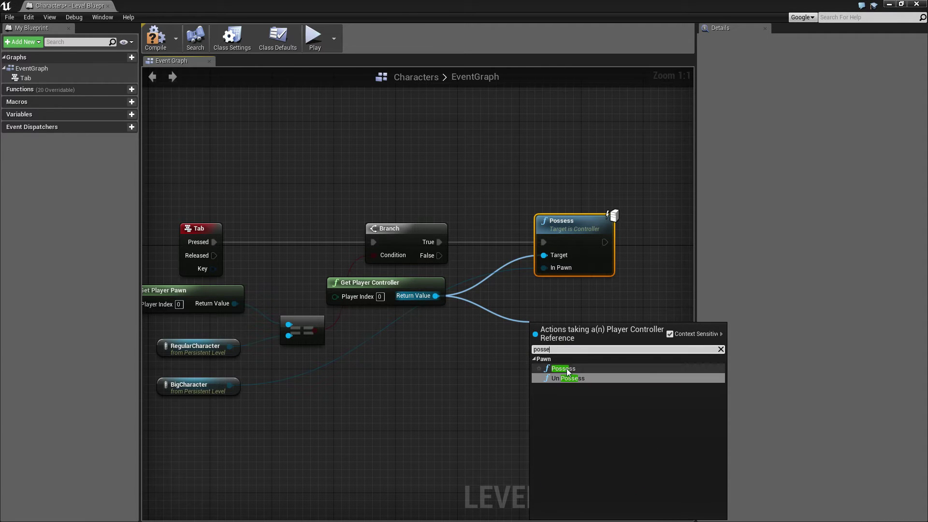
{"action": "left_click", "coordinate": [562, 368]}
{"action": "left_click_drag", "start_coordinate": [536, 350], "coordinate": [439, 256]}
{"action": "left_click_drag", "start_coordinate": [554, 330], "coordinate": [562, 307]}
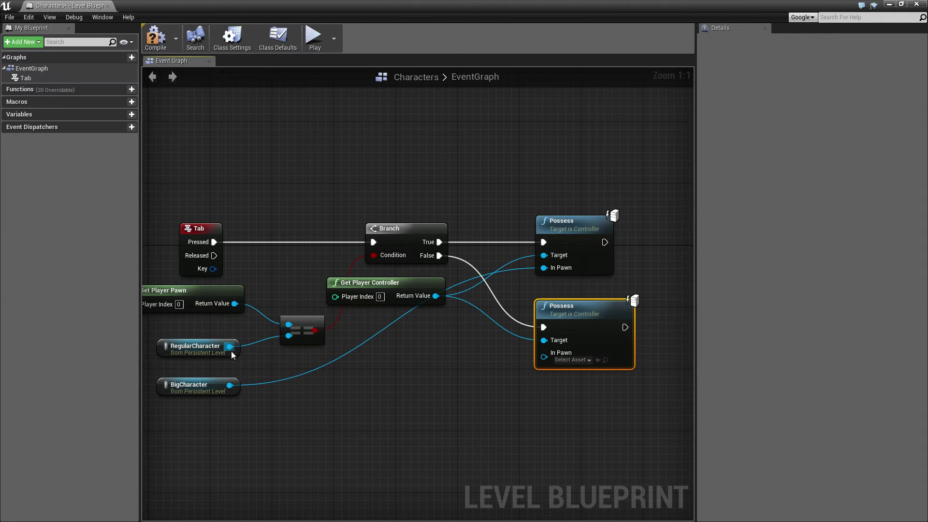
{"action": "left_click_drag", "start_coordinate": [230, 347], "coordinate": [560, 359]}
- Compile the Level Blueprint, return to the level editor, and save the Characters level
{"action": "left_click", "coordinate": [155, 36]}
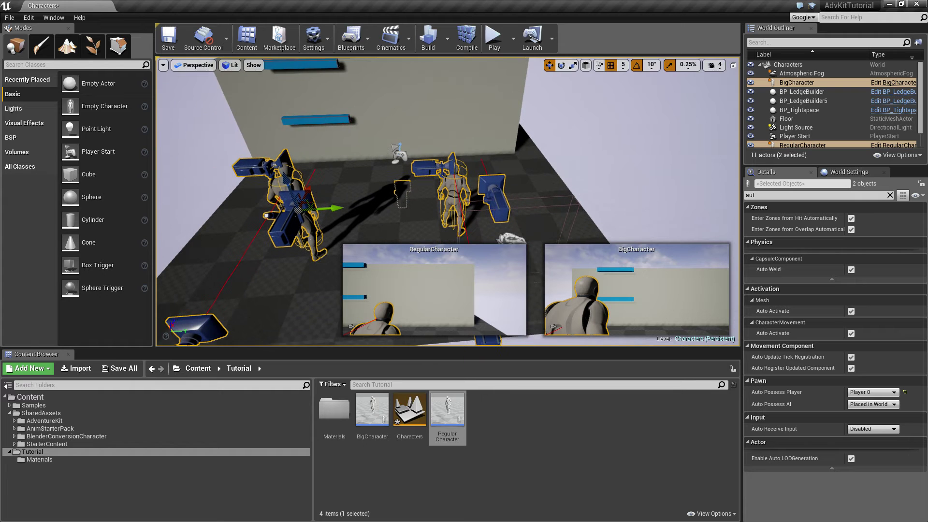
{"action": "left_click", "coordinate": [514, 181]}
{"action": "key", "text": "ctrl+s"}
- Play the level, test switching between both characters with Tab while moving them, and stop the play session
{"action": "left_click", "coordinate": [491, 40]}
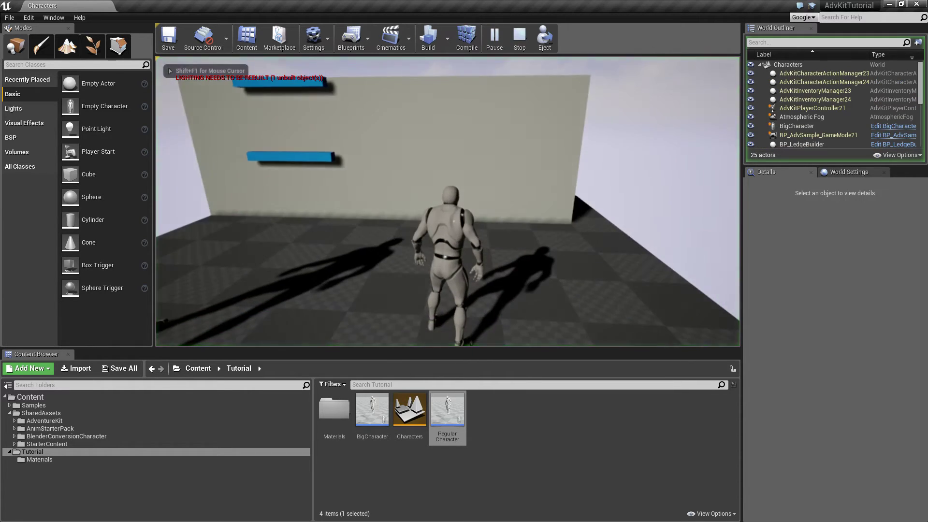
{"action": "key", "text": "Tab"}
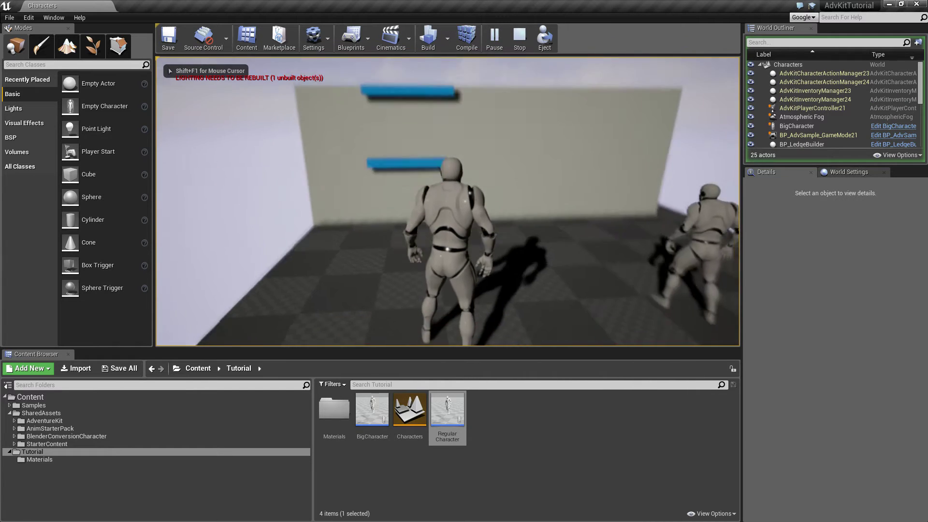
{"action": "key", "text": "w"}
{"action": "key", "text": "Tab"}
{"action": "key", "text": "w"}
{"action": "key", "text": "Tab"}
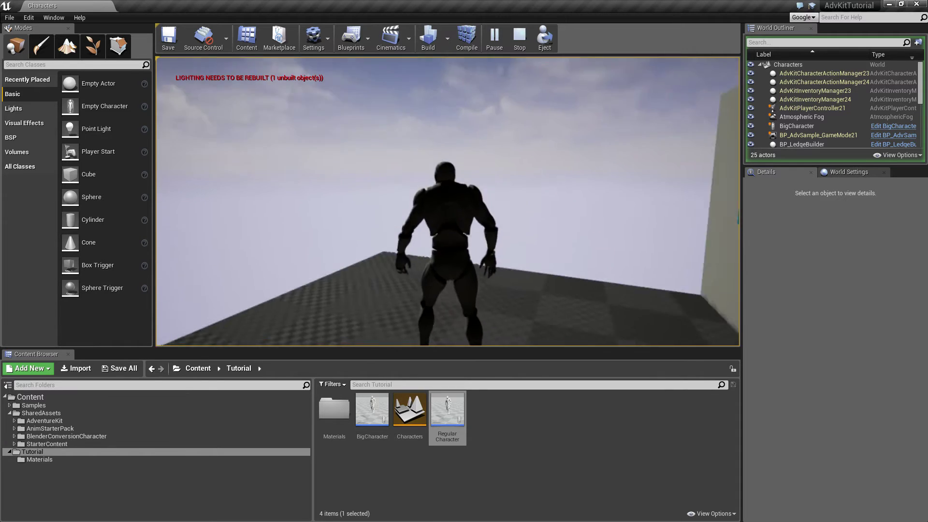
{"action": "key", "text": "Tab"}
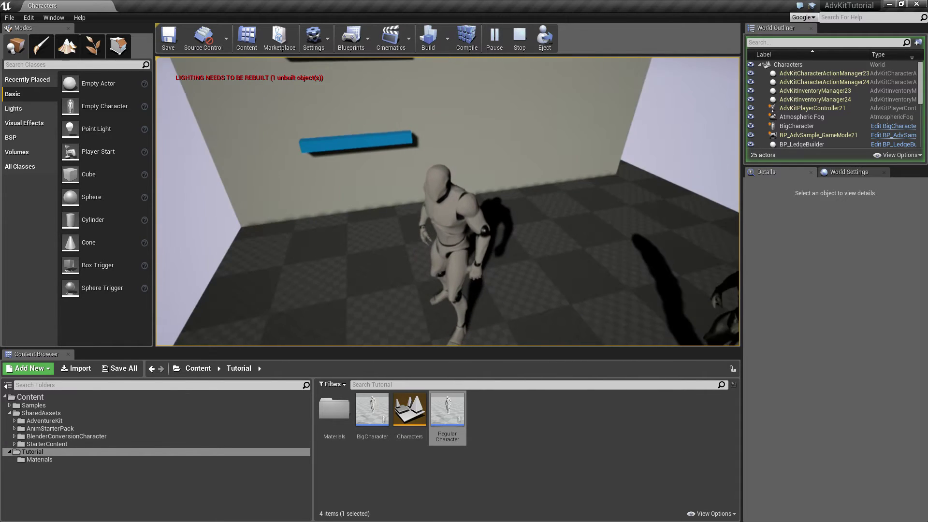
{"action": "key", "text": "Escape"}
- Open the BigCharacter blueprint from the Tutorial folder and filter its class defaults for "ledge jump"
{"action": "scroll", "coordinate": [495, 223], "scroll_direction": "down", "scroll_amount": 5}
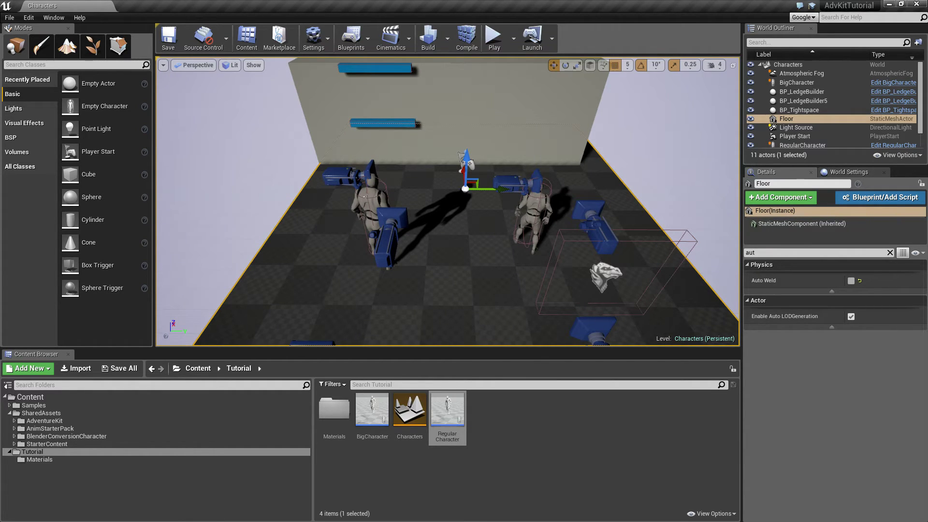
{"action": "left_click", "coordinate": [383, 232]}
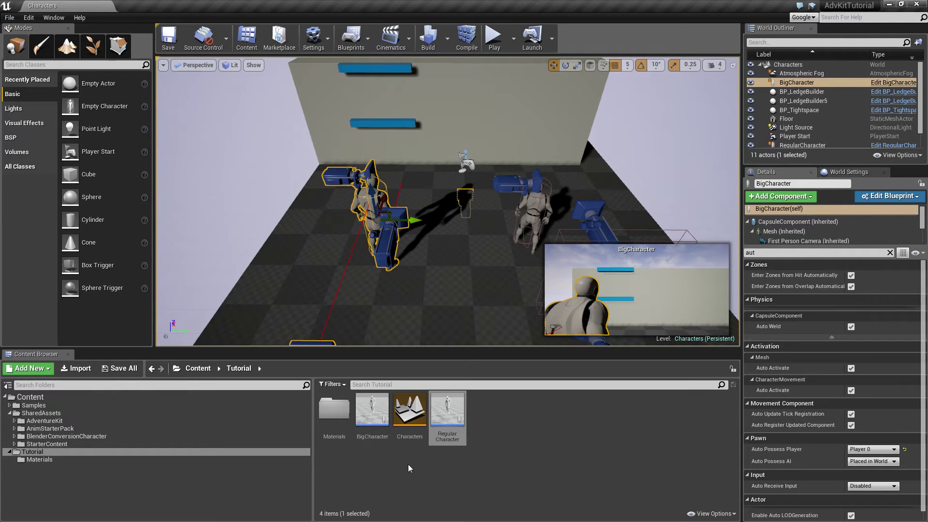
{"action": "double_click", "coordinate": [372, 411]}
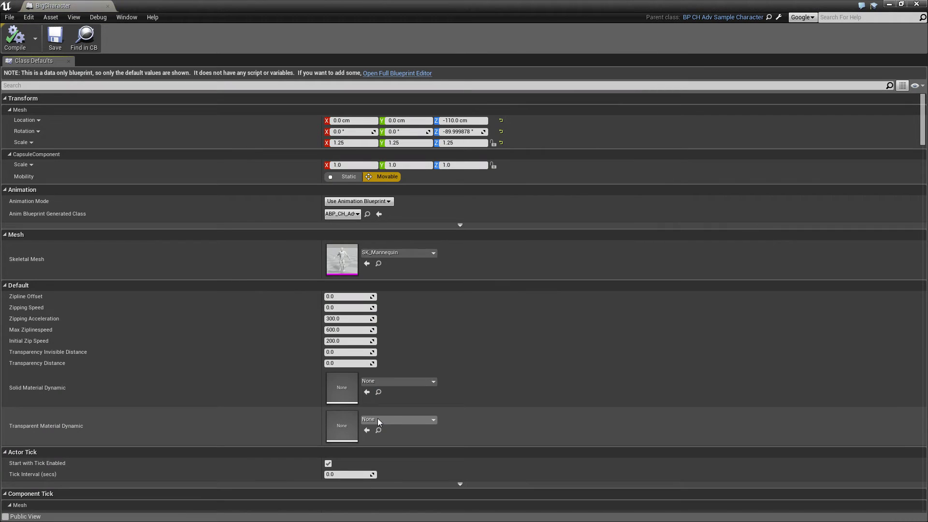
{"action": "left_click", "coordinate": [116, 87]}
{"action": "type", "text": "ledge jump"}
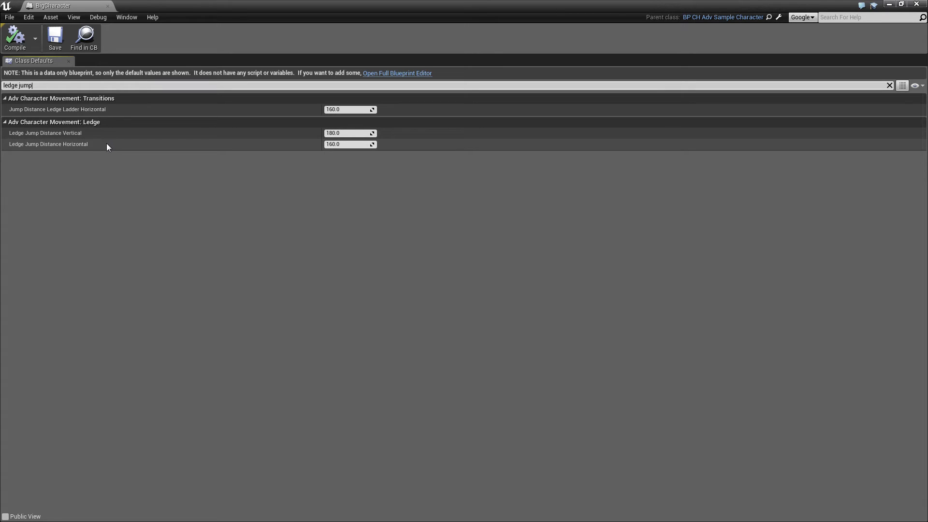
- Set the big character's Ledge Jump Distance Horizontal to 300, compile and save the blueprint, and close it
{"action": "left_click", "coordinate": [350, 147]}
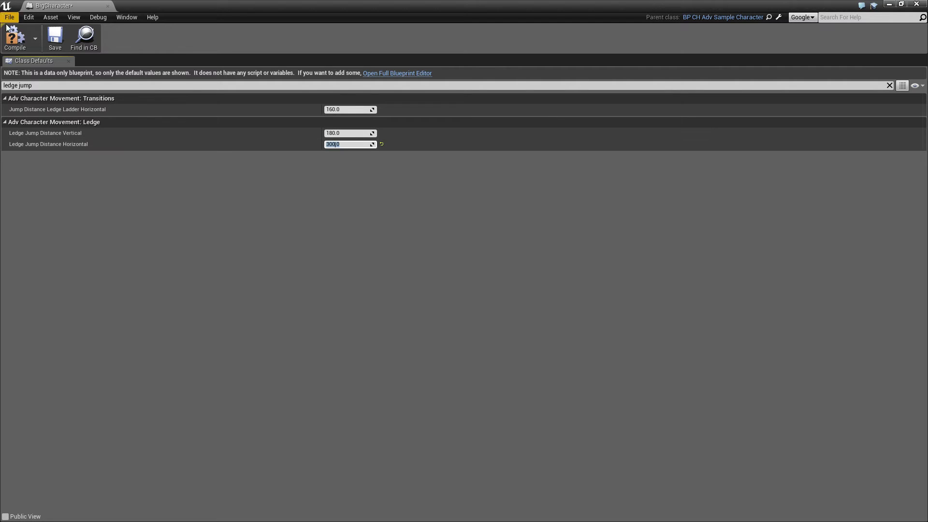
{"action": "left_click", "coordinate": [15, 38]}
{"action": "left_click", "coordinate": [55, 38]}
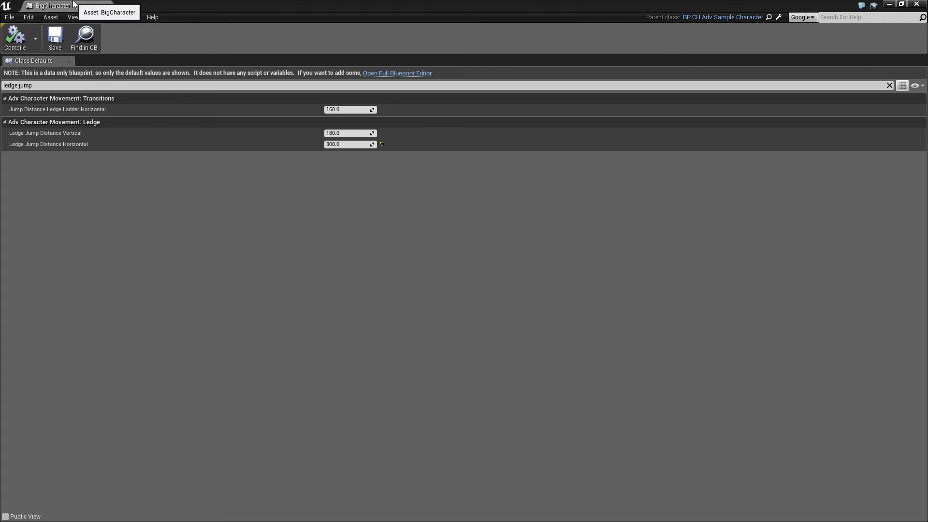
{"action": "middle_click", "coordinate": [72, 6]}
- Duplicate the upper ledge BP_LedgeBuilder5 and place the copy beside it on the wall at the same height
{"action": "right_click_drag", "start_coordinate": [425, 209], "coordinate": [425, 180]}
{"action": "left_click", "coordinate": [393, 148]}
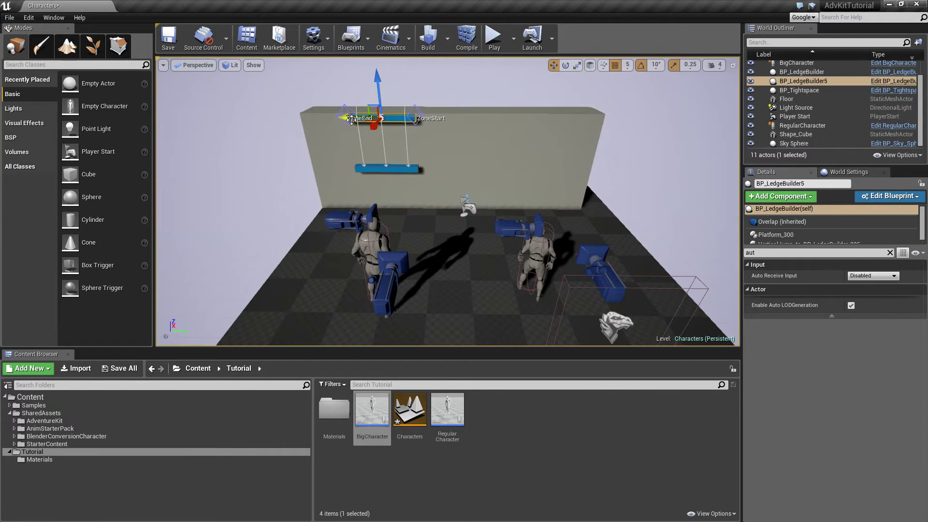
{"action": "left_click_drag", "start_coordinate": [351, 121], "coordinate": [449, 140], "text": "alt"}
{"action": "key", "text": "f"}
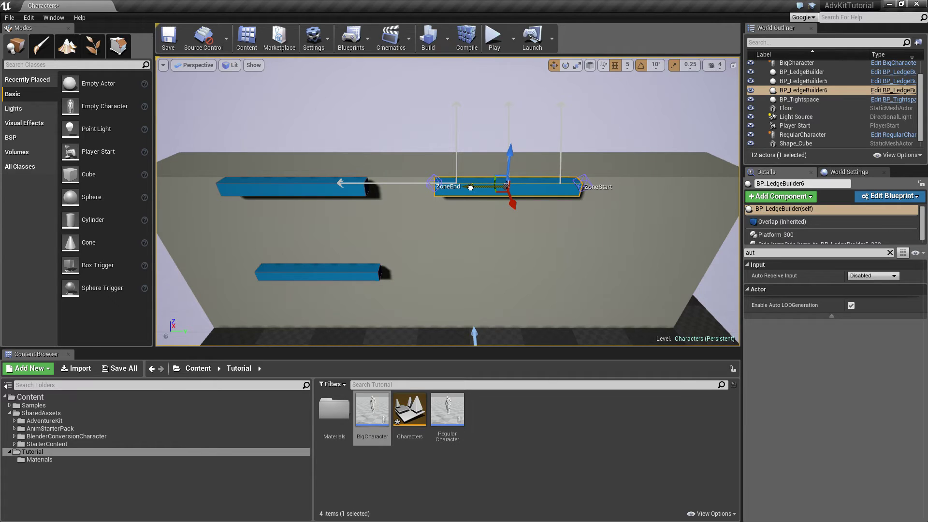
{"action": "left_click_drag", "start_coordinate": [471, 187], "coordinate": [500, 203]}
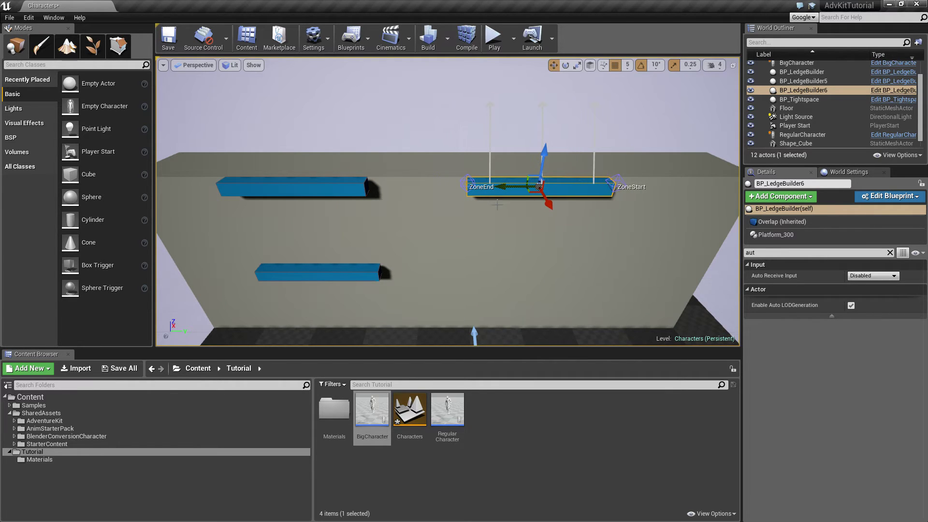
- Add BigCharacter as a transition character to both upper ledges and move the new ledge farther away along the wall
{"action": "right_click_drag", "start_coordinate": [417, 219], "coordinate": [422, 218]}
{"action": "key", "text": "s"}
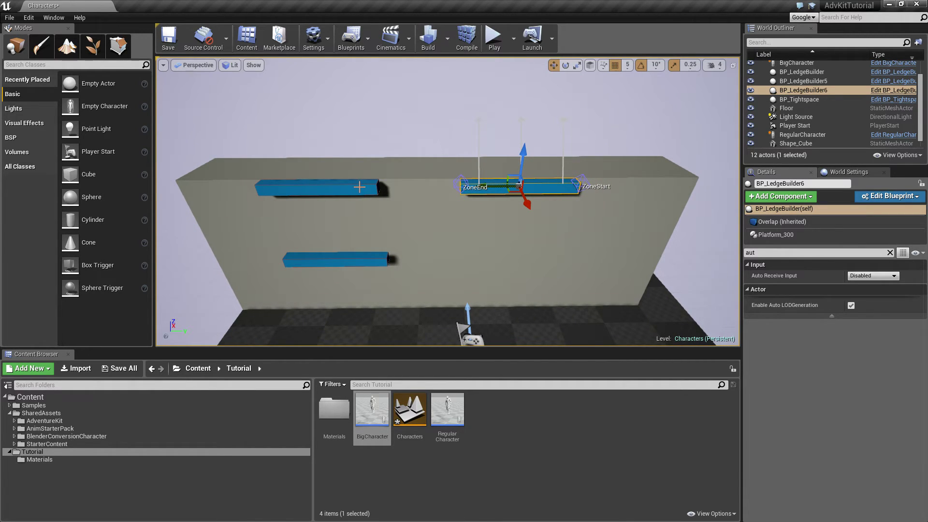
{"action": "left_click", "coordinate": [359, 187], "text": "ctrl"}
{"action": "right_click", "coordinate": [363, 187]}
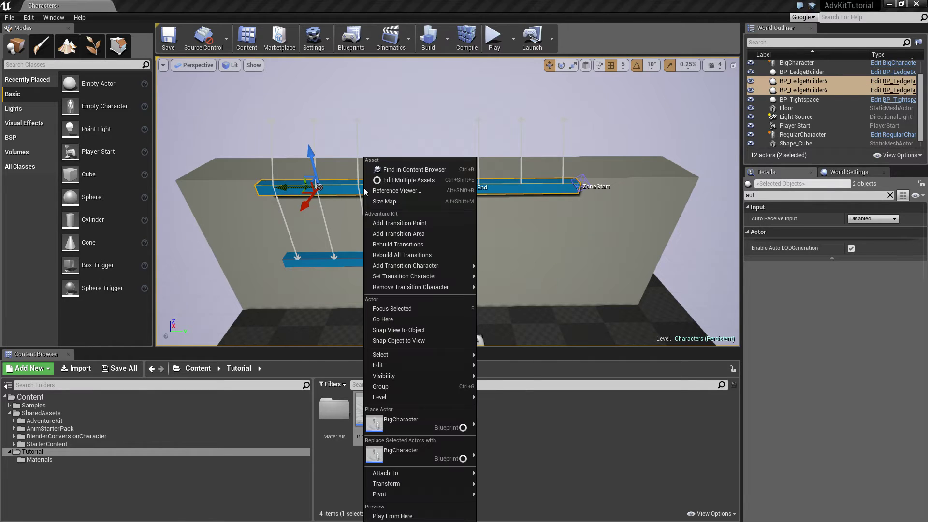
{"action": "mouse_move", "coordinate": [444, 265]}
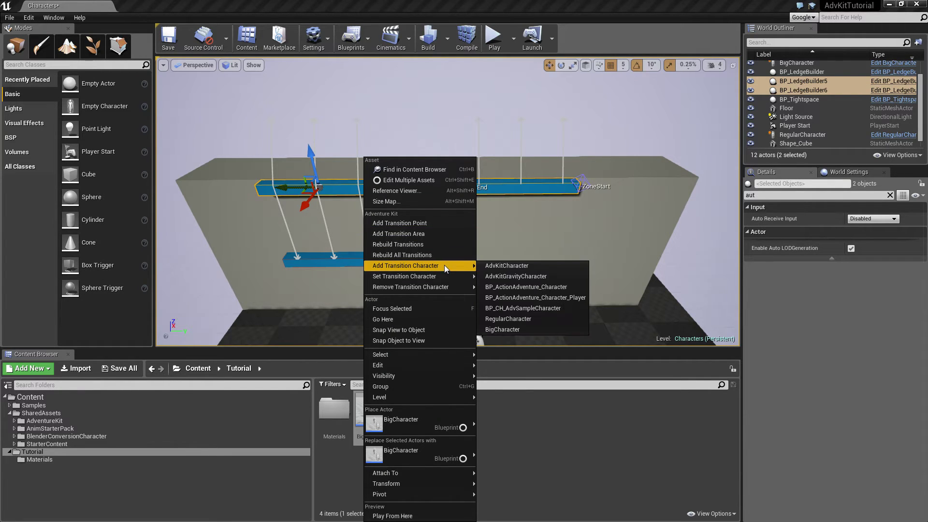
{"action": "left_click", "coordinate": [515, 327]}
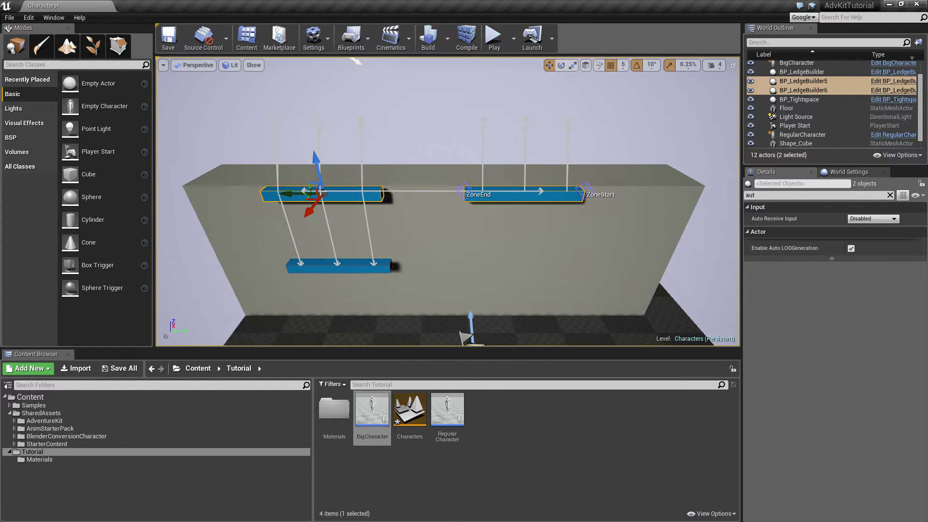
{"action": "left_click", "coordinate": [503, 193]}
{"action": "left_click_drag", "start_coordinate": [491, 194], "coordinate": [553, 198]}
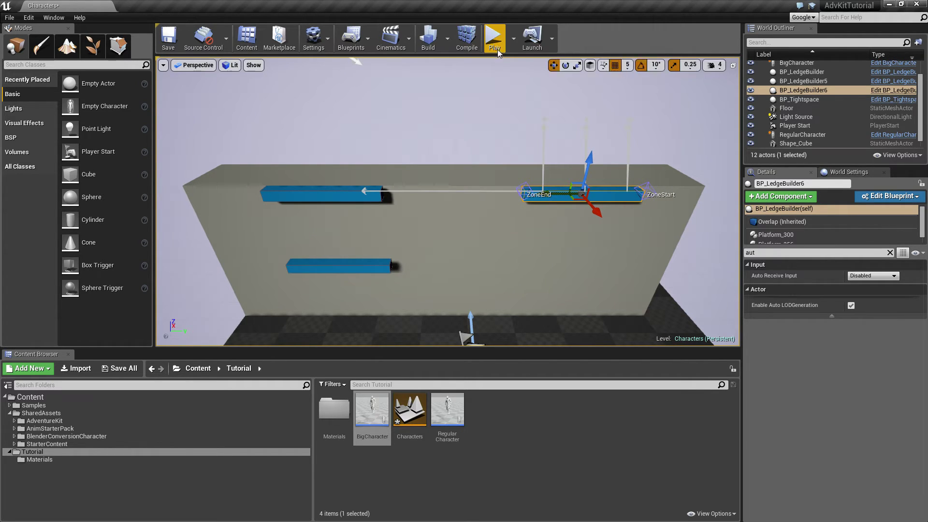
- Play the level, switch characters with Tab, climb the ledges and test the sideways jump across the gap, and stop the session
{"action": "left_click", "coordinate": [493, 38]}
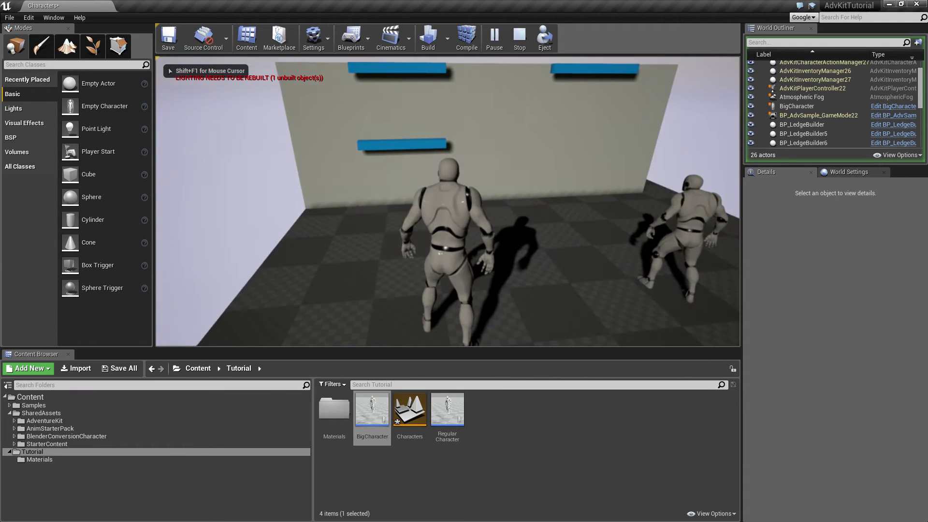
{"action": "key", "text": "Tab"}
{"action": "key", "text": "w"}
{"action": "key", "text": "space"}
{"action": "key", "text": "space"}
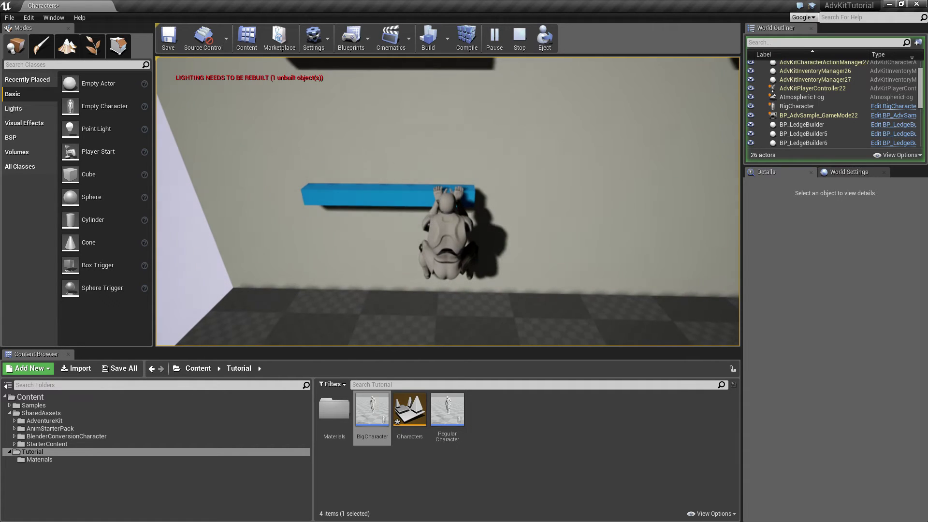
{"action": "key", "text": "c"}
{"action": "key", "text": "d"}
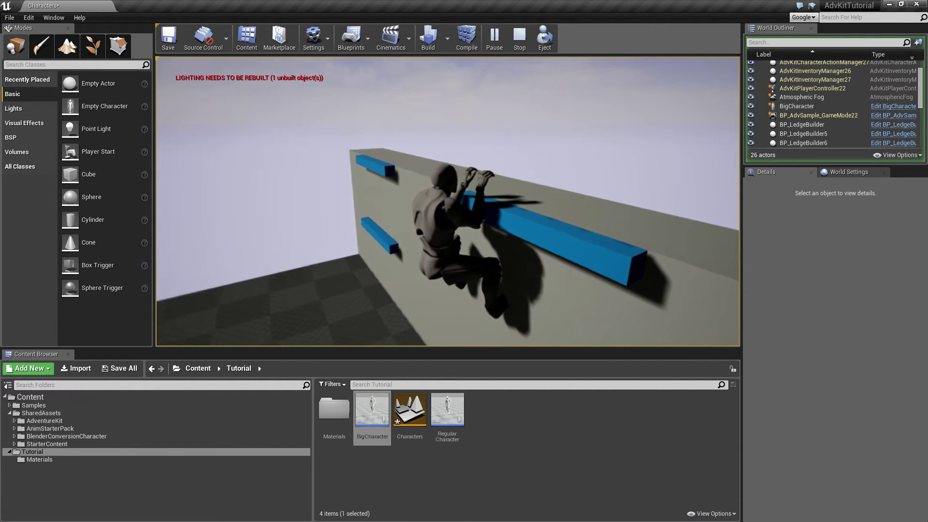
{"action": "key", "text": "Escape"}
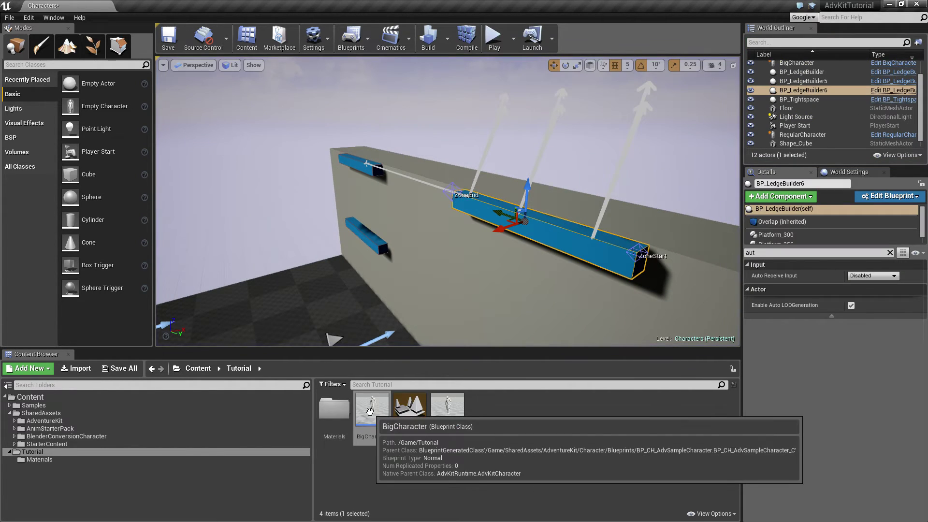
- Open the BigCharacter blueprint, filter its class defaults for "ledge off", and set the Ledge Offset Z to -70
{"action": "double_click", "coordinate": [357, 422]}
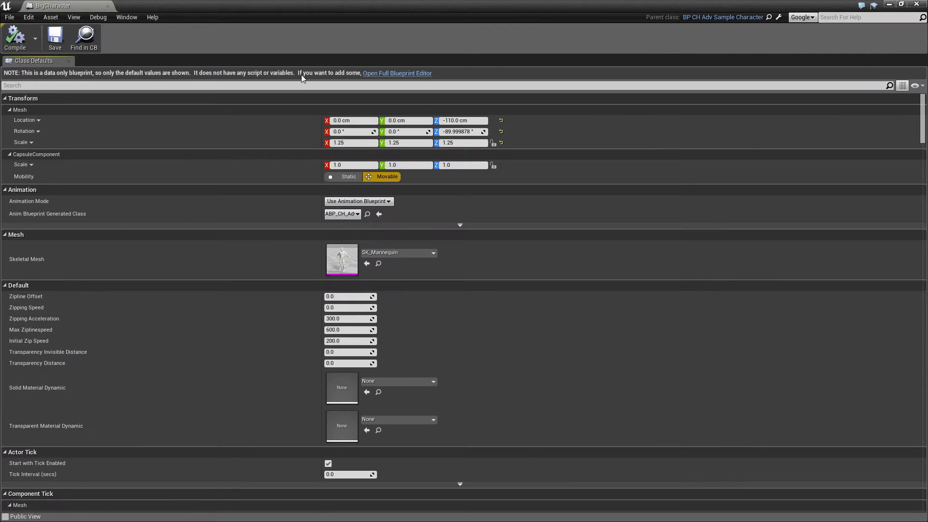
{"action": "left_click", "coordinate": [300, 85]}
{"action": "type", "text": "ledge off"}
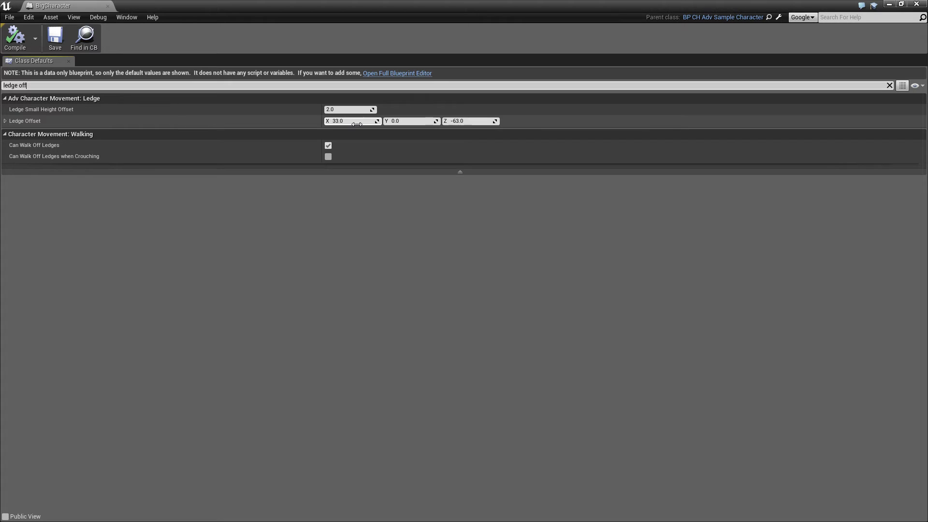
{"action": "left_click", "coordinate": [465, 121]}
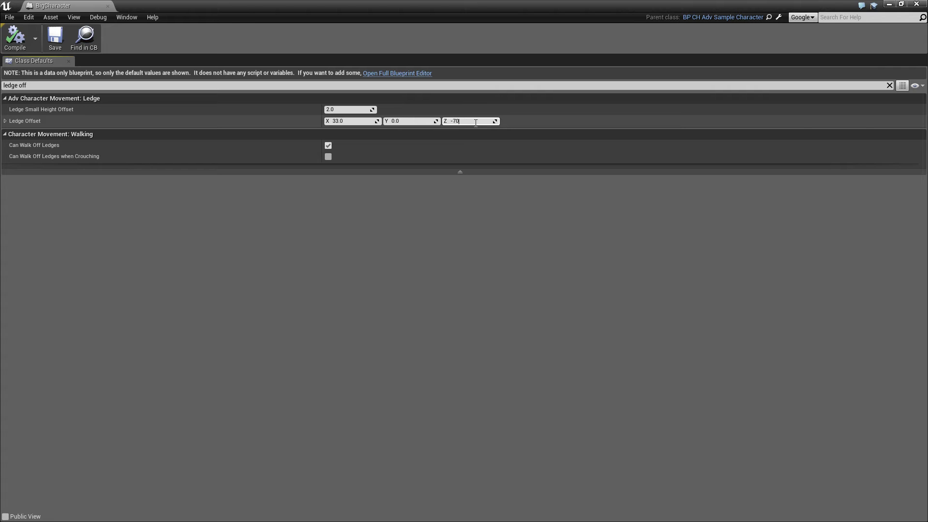
{"action": "key", "text": "Return"}
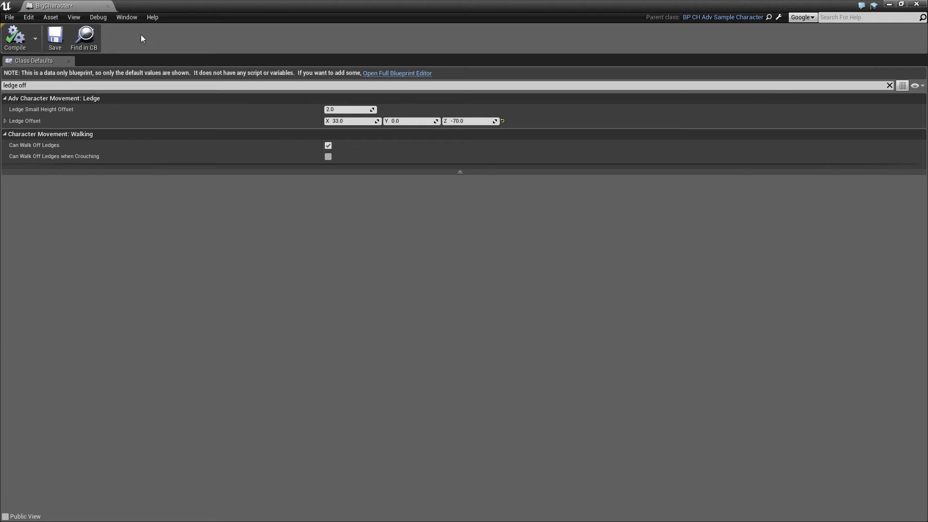
- Dock the BigCharacter blueprint beside the Characters level and test in play how the big character hangs on the lower ledge
{"action": "left_click_drag", "start_coordinate": [67, 6], "coordinate": [375, 6]}
{"action": "left_click", "coordinate": [68, 5]}
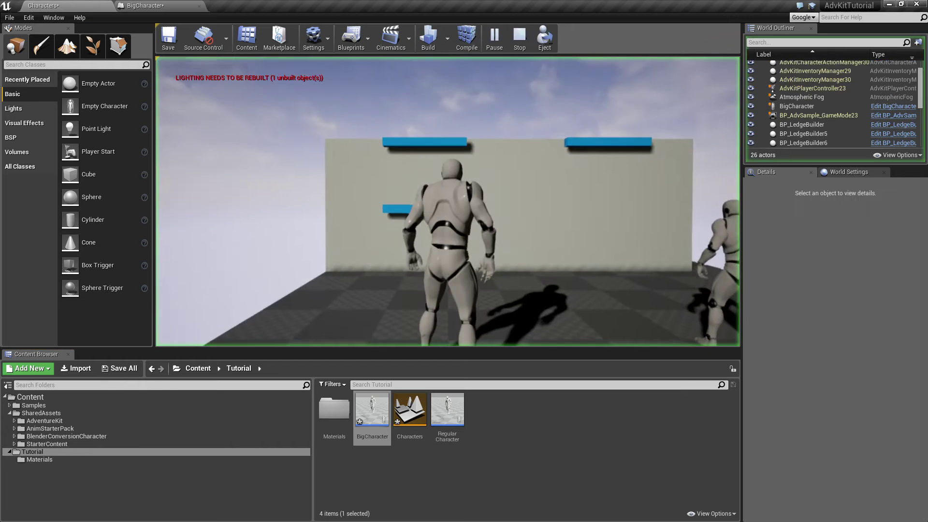
{"action": "key", "text": "w"}
{"action": "key", "text": "space"}
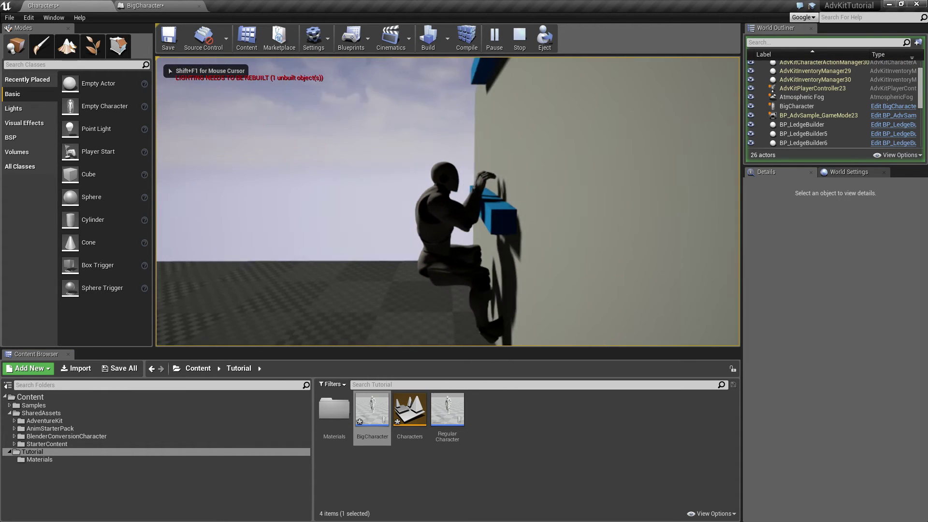
{"action": "key", "text": "Escape"}
- Set the big character's Ledge Offset Z to -100 and test the hanging pose in a play session
{"action": "left_click", "coordinate": [138, 4]}
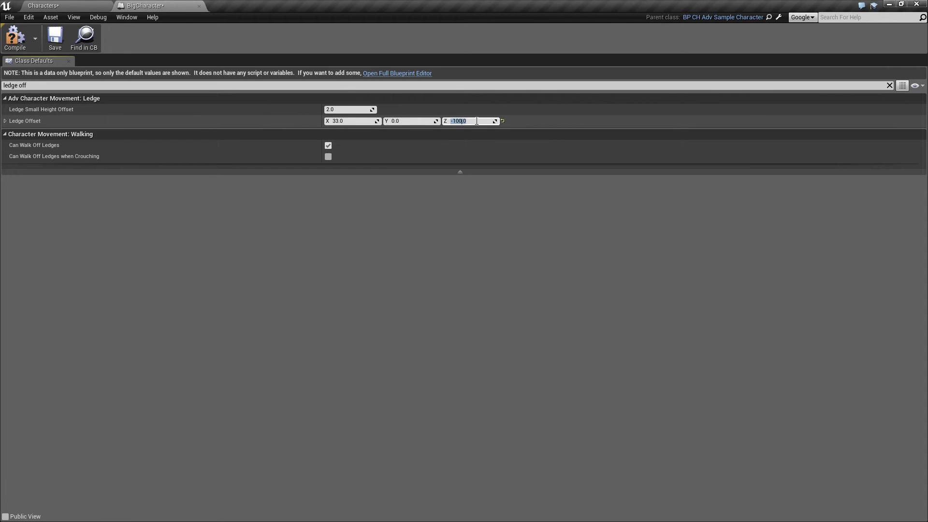
{"action": "left_click", "coordinate": [44, 5]}
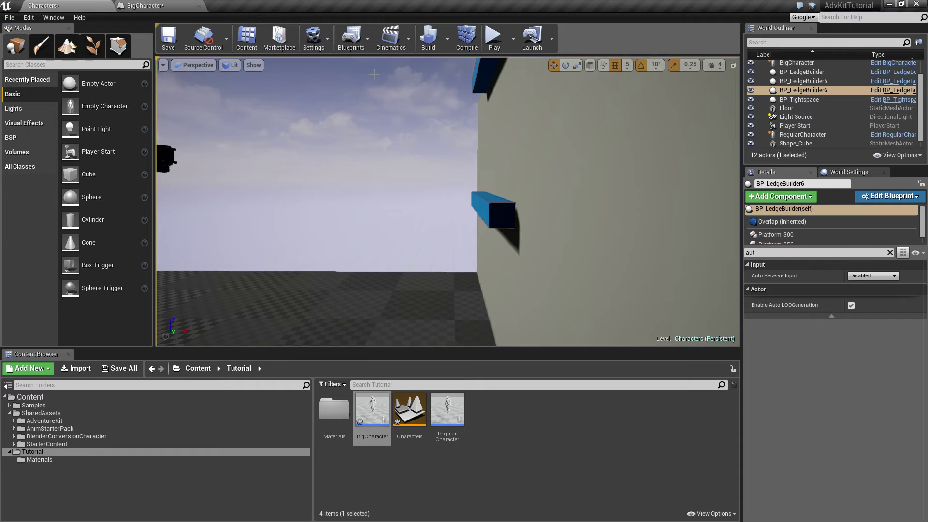
{"action": "left_click", "coordinate": [493, 39]}
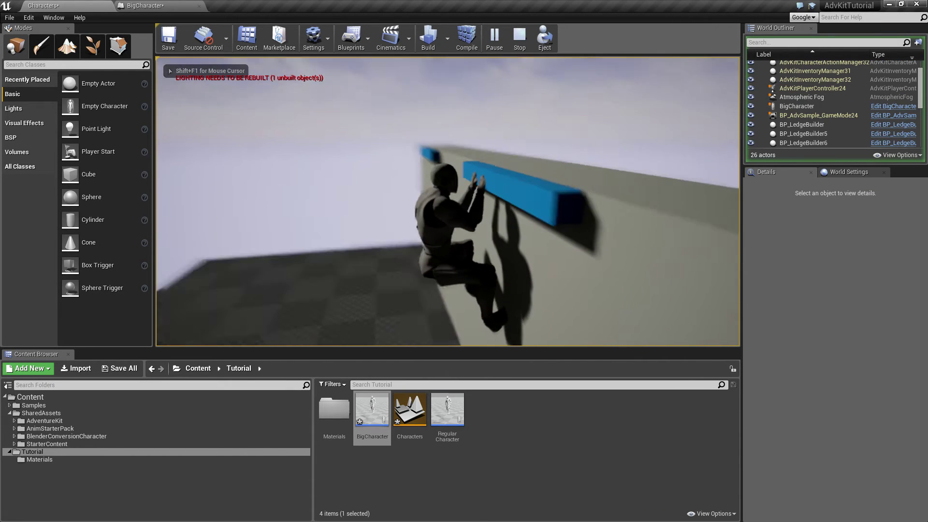
{"action": "key", "text": "Escape"}
- Set the big character's Ledge Offset Z to -90, play the level to test hanging and jumping between ledges, and stop
{"action": "left_click", "coordinate": [145, 6]}
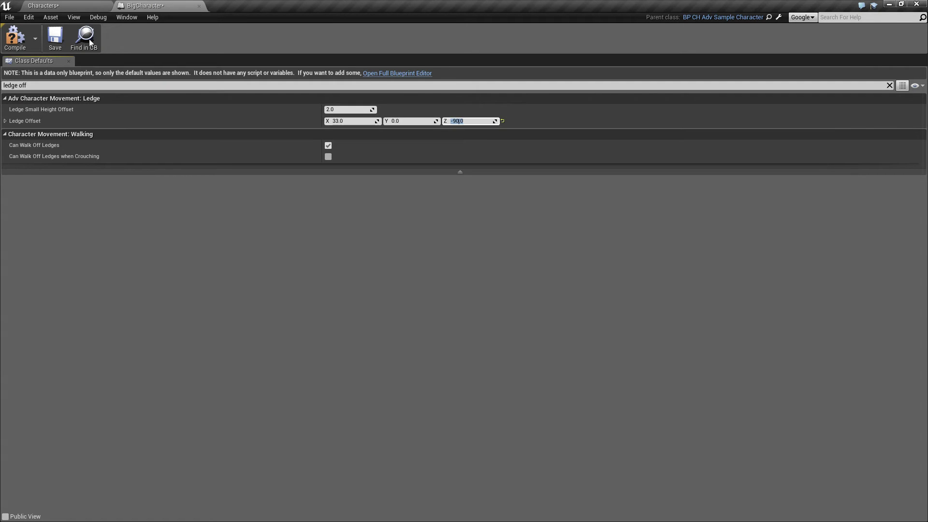
{"action": "left_click", "coordinate": [44, 5]}
{"action": "left_click", "coordinate": [514, 42]}
{"action": "left_click", "coordinate": [541, 64]}
{"action": "key", "text": "space"}
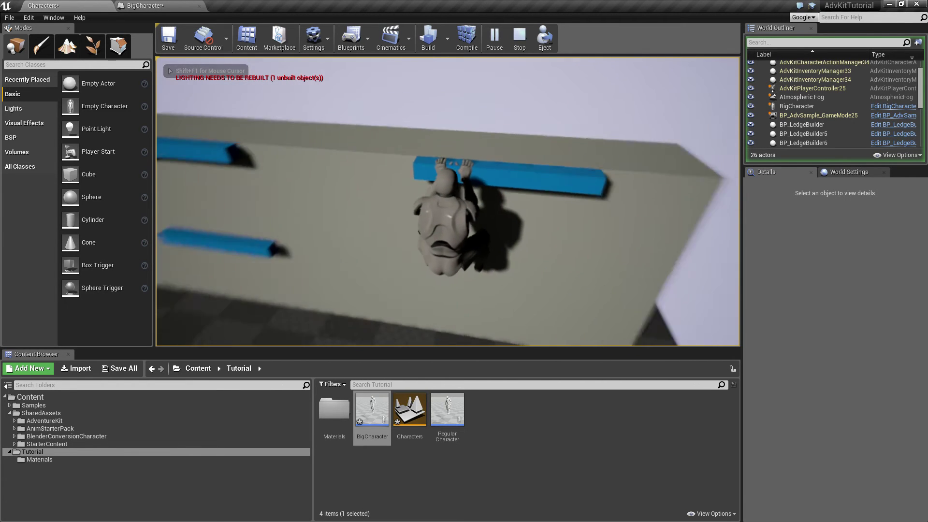
{"action": "key", "text": "a"}
{"action": "key", "text": "space"}
{"action": "key", "text": "a"}
{"action": "key", "text": "Escape"}
- Select the BP_Tightspace actor on the floor near the regular character
{"action": "key", "text": "s"}
{"action": "right_click_drag", "start_coordinate": [501, 248], "coordinate": [546, 204]}
{"action": "left_click", "coordinate": [474, 195]}
{"action": "key", "text": "a"}
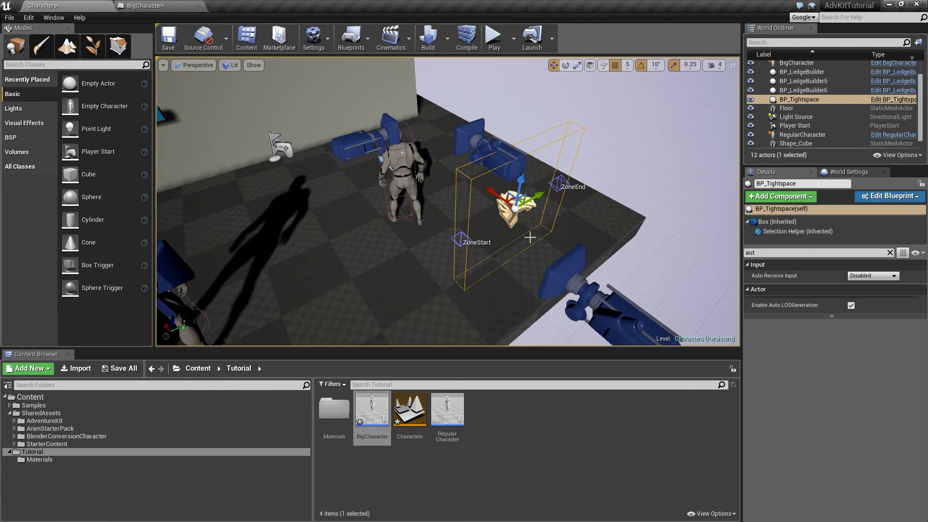
{"action": "scroll", "coordinate": [530, 237], "scroll_direction": "down", "scroll_amount": 3}
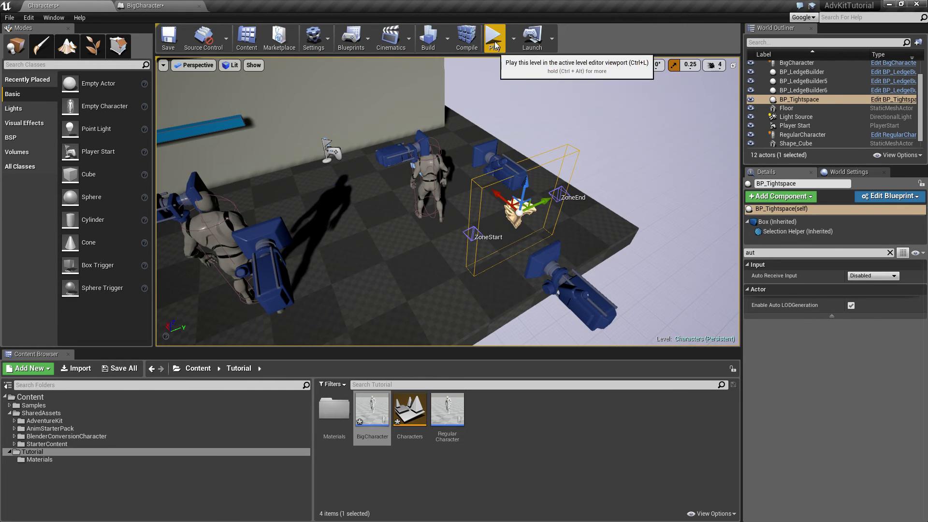
- Play the level, run and jump the big character around the floor by the tight space, and stop the session
{"action": "left_click", "coordinate": [493, 37]}
{"action": "key", "text": "w"}
{"action": "key", "text": "space"}
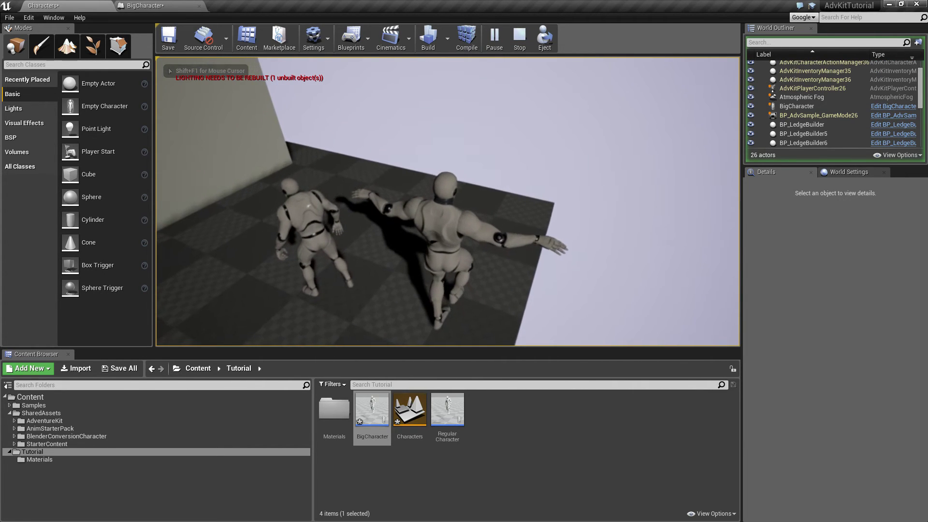
{"action": "key", "text": "s"}
{"action": "key", "text": "w"}
{"action": "key", "text": "s"}
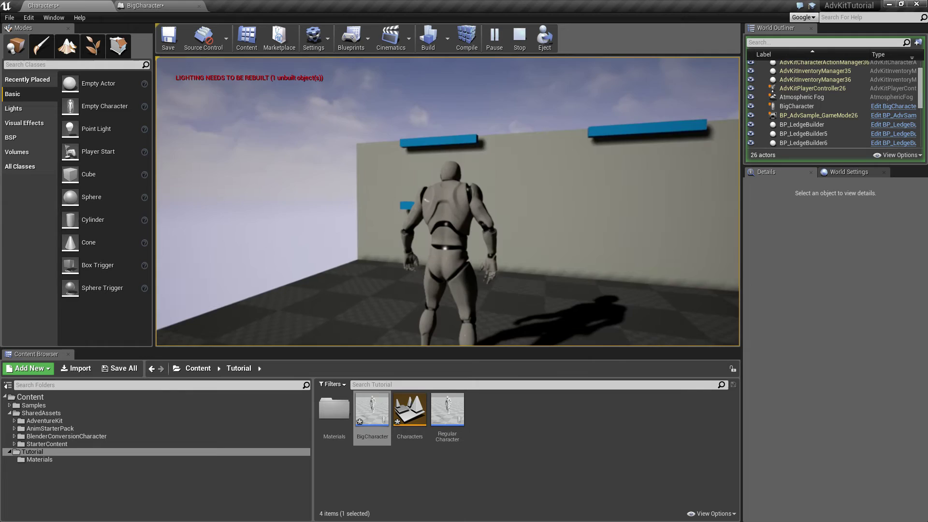
{"action": "key", "text": "Escape"}
- Clear the details filter and set BP_Tightspace's Zone Physics to Tight Space Walking
{"action": "right_click_drag", "start_coordinate": [484, 193], "coordinate": [544, 234]}
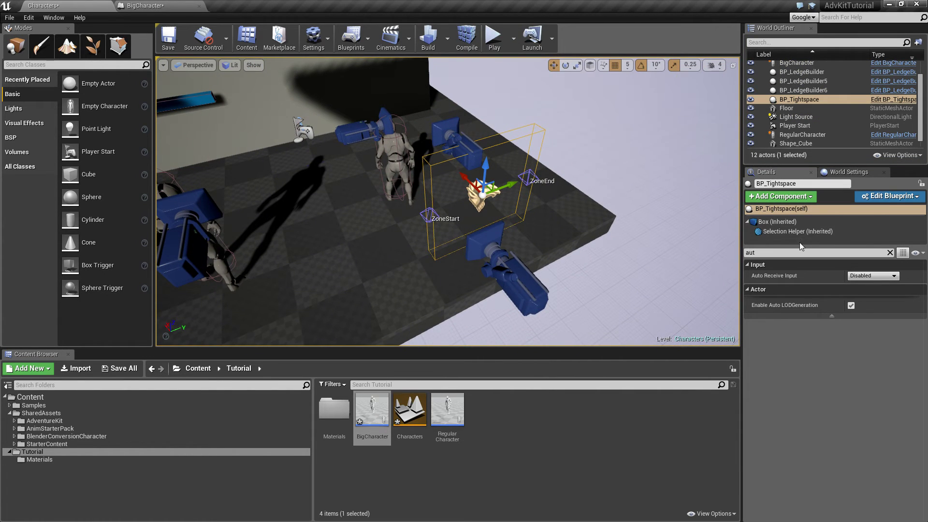
{"action": "left_click", "coordinate": [890, 253]}
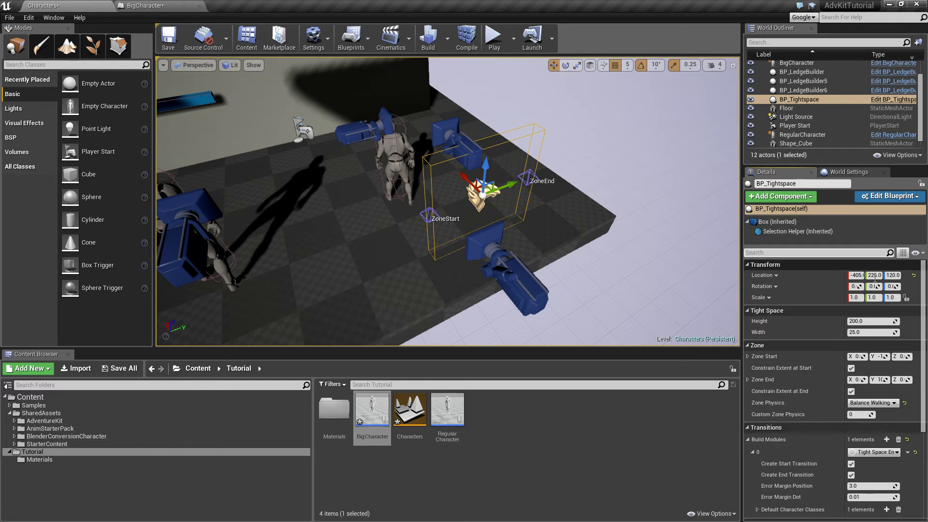
{"action": "left_click", "coordinate": [871, 402]}
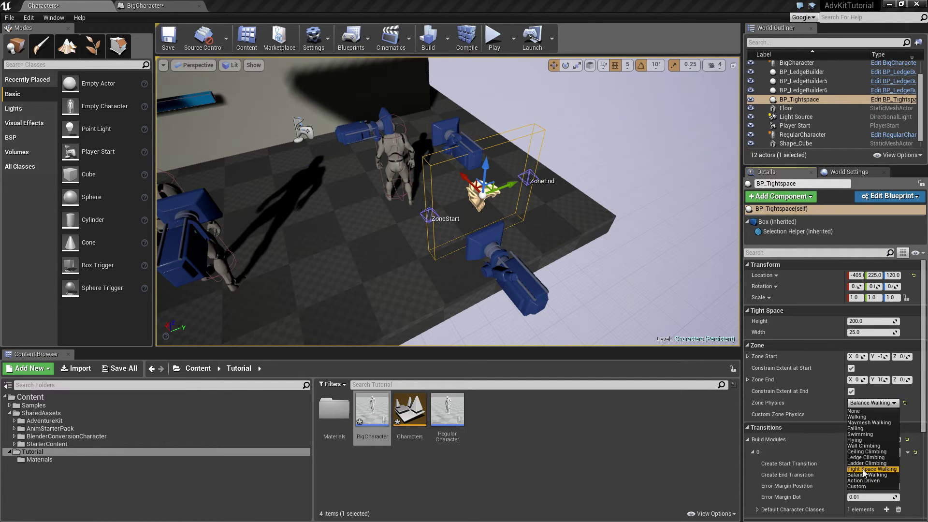
{"action": "left_click", "coordinate": [863, 470]}
{"action": "right_click_drag", "start_coordinate": [532, 227], "coordinate": [522, 196]}
{"action": "left_click_drag", "start_coordinate": [477, 236], "coordinate": [477, 237], "text": "alt"}
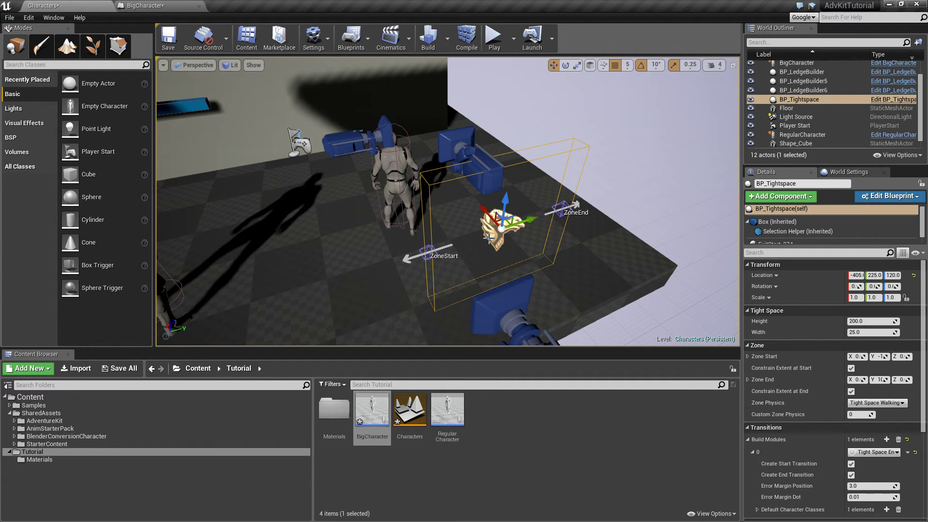
- Set RegularCharacter as the only transition character for the BP_Tightspace actor
{"action": "right_click_drag", "start_coordinate": [438, 225], "coordinate": [417, 221]}
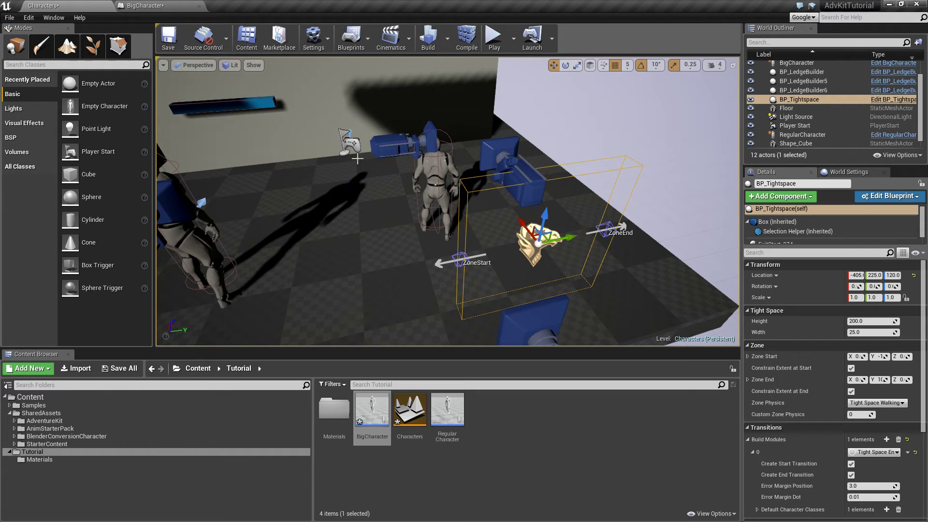
{"action": "right_click", "coordinate": [523, 240]}
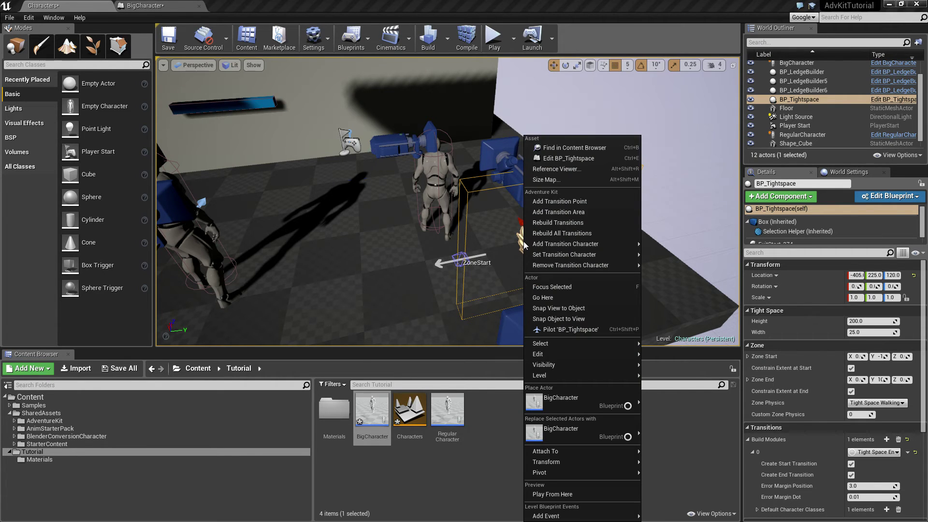
{"action": "right_click_drag", "start_coordinate": [523, 242], "coordinate": [517, 241]}
{"action": "right_click", "coordinate": [517, 242]}
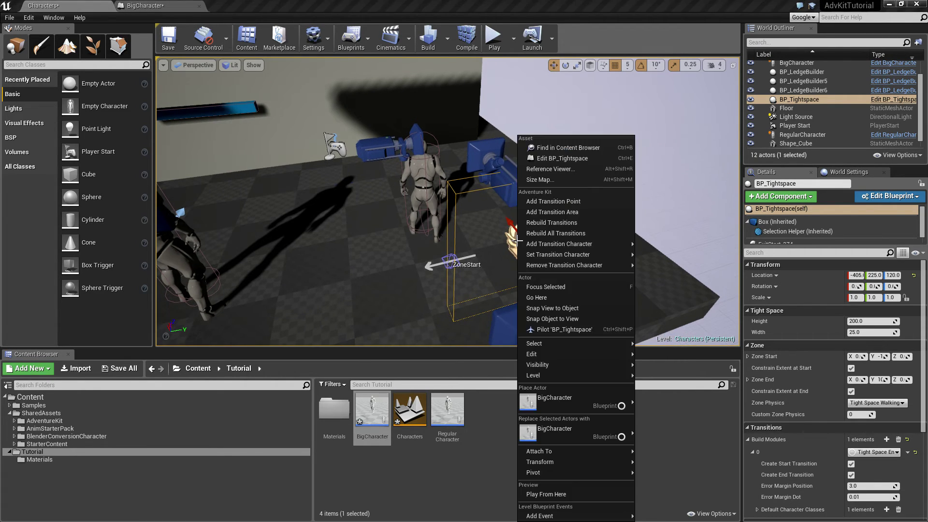
{"action": "mouse_move", "coordinate": [519, 242]}
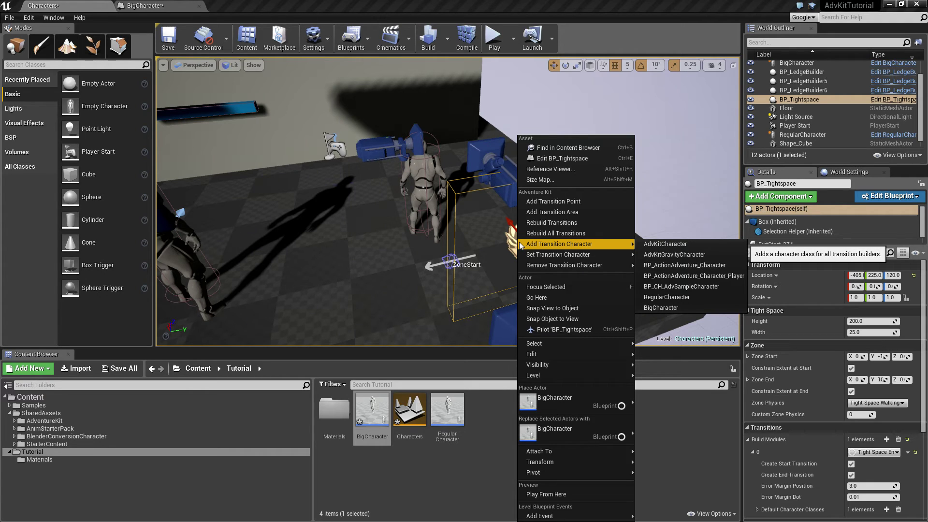
{"action": "mouse_move", "coordinate": [541, 255]}
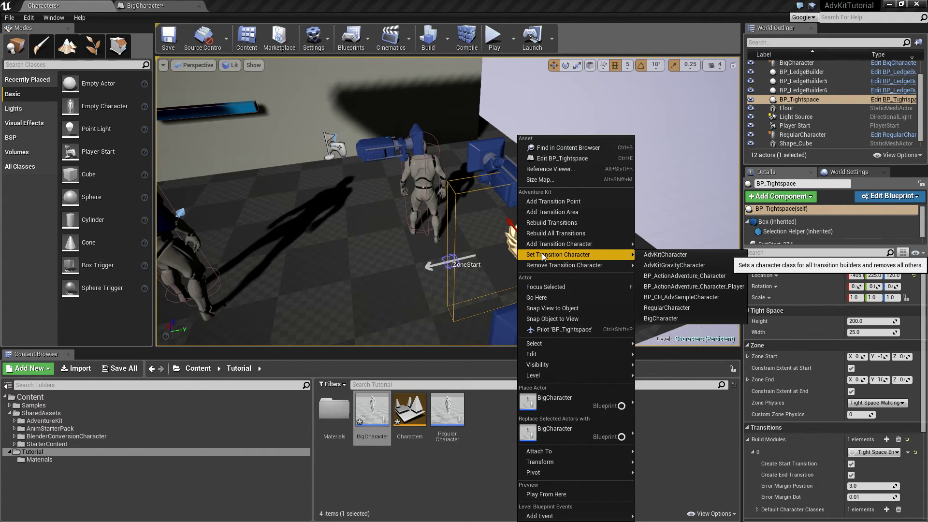
{"action": "left_click", "coordinate": [676, 308]}
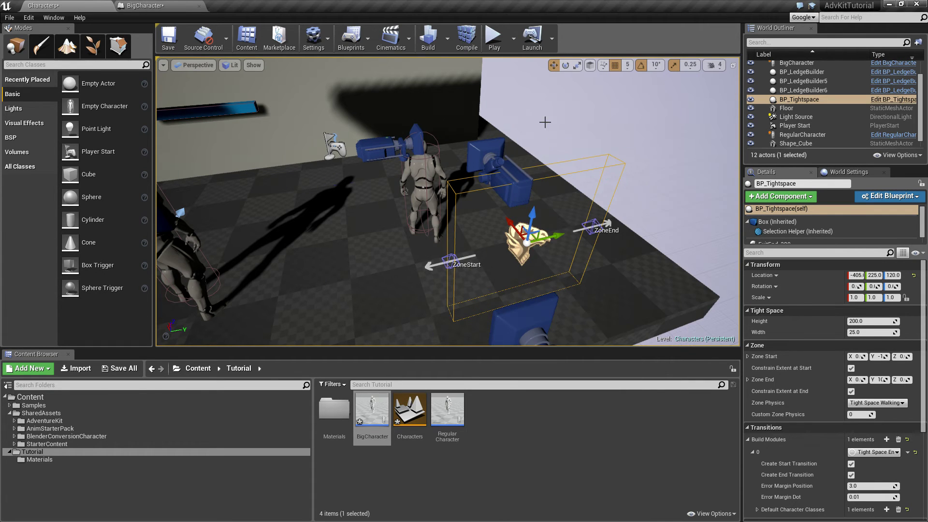
- Play the level, run around the tight space zone to test its character-specific transitions, and stop the session
{"action": "left_click", "coordinate": [493, 37]}
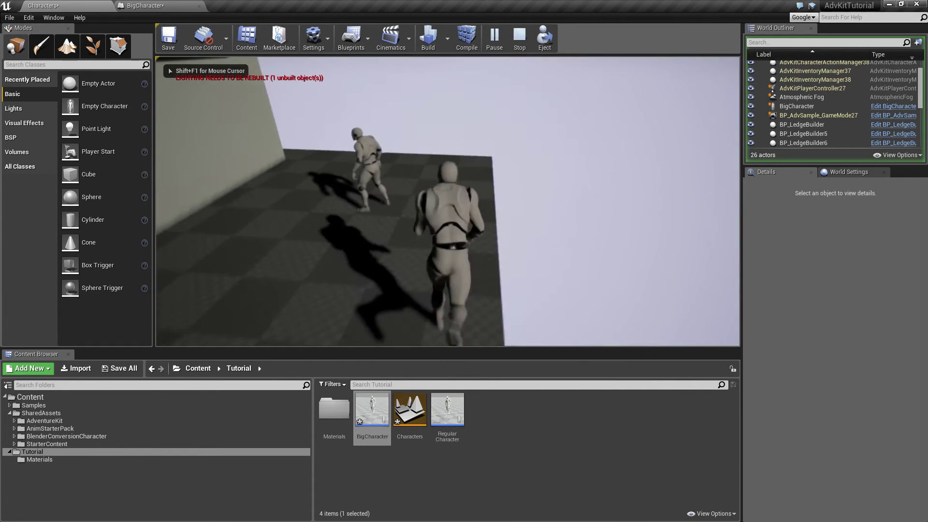
{"action": "key", "text": "w"}
{"action": "key", "text": "d"}
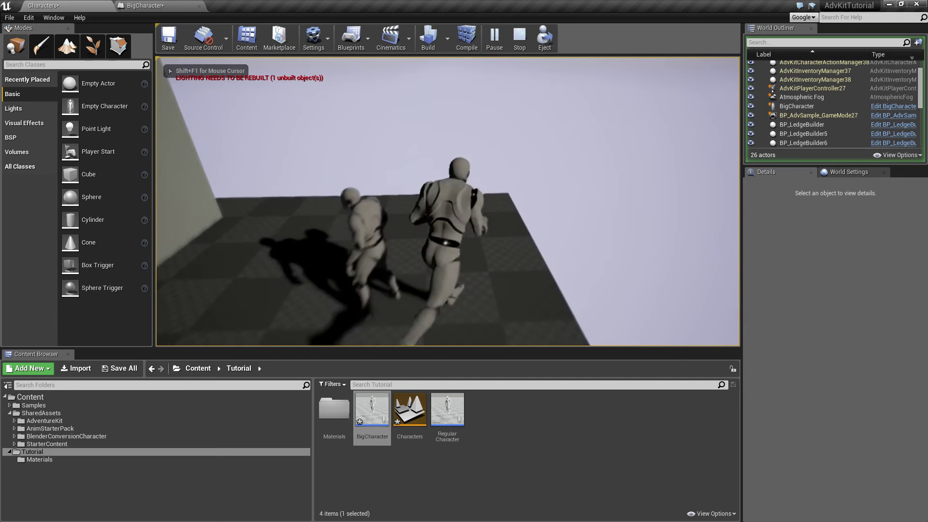
{"action": "key", "text": "s"}
{"action": "key", "text": "a"}
{"action": "key", "text": "w"}
{"action": "key", "text": "s"}
{"action": "key", "text": "d"}
{"action": "key", "text": "w"}
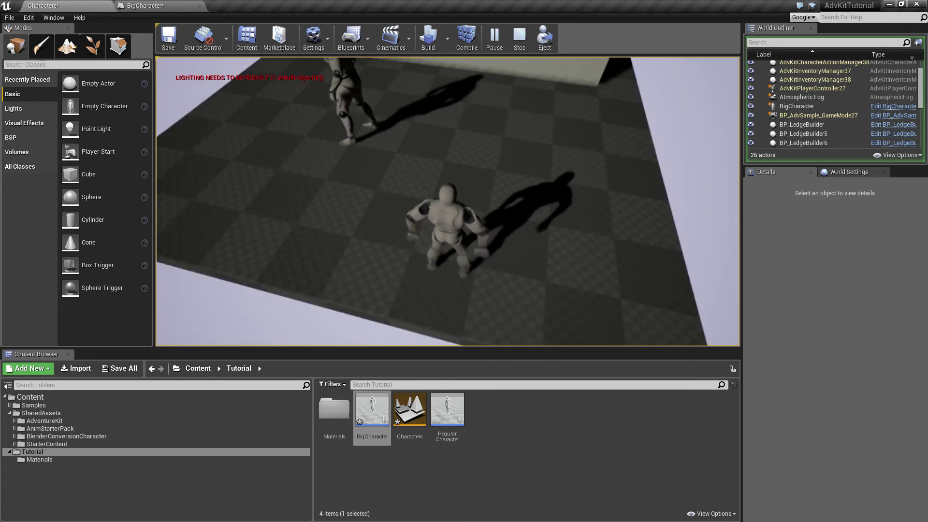
{"action": "key", "text": "w"}
{"action": "key", "text": "a"}
{"action": "key", "text": "Escape"}
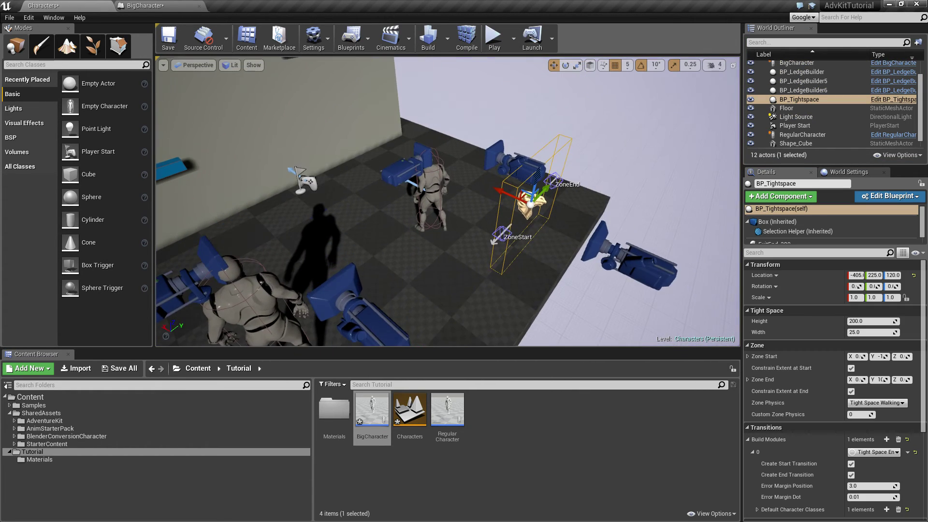
- Place a Shape_Cube from the StarterContent Shapes folder alongside the tight space and scale it to 2.0 in Y and Z
{"action": "right_click_drag", "start_coordinate": [287, 292], "coordinate": [267, 304]}
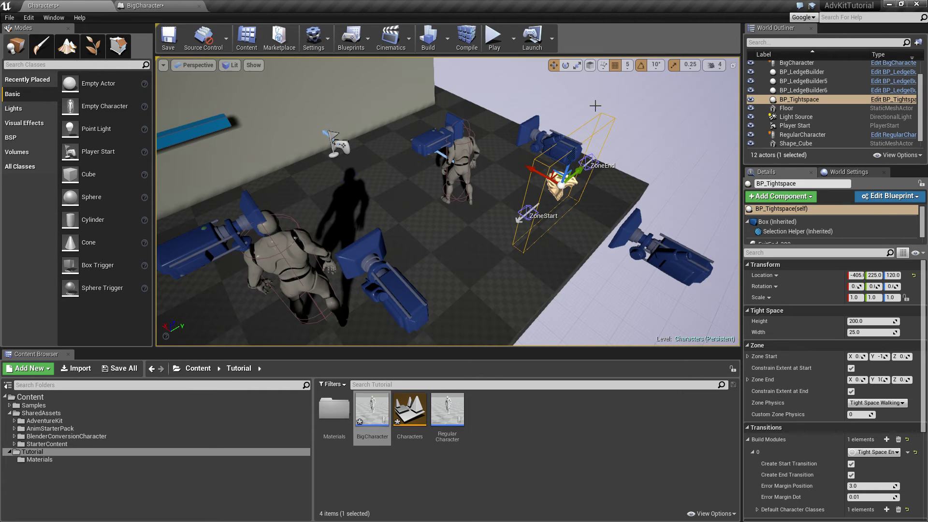
{"action": "right_click_drag", "start_coordinate": [572, 218], "coordinate": [598, 206]}
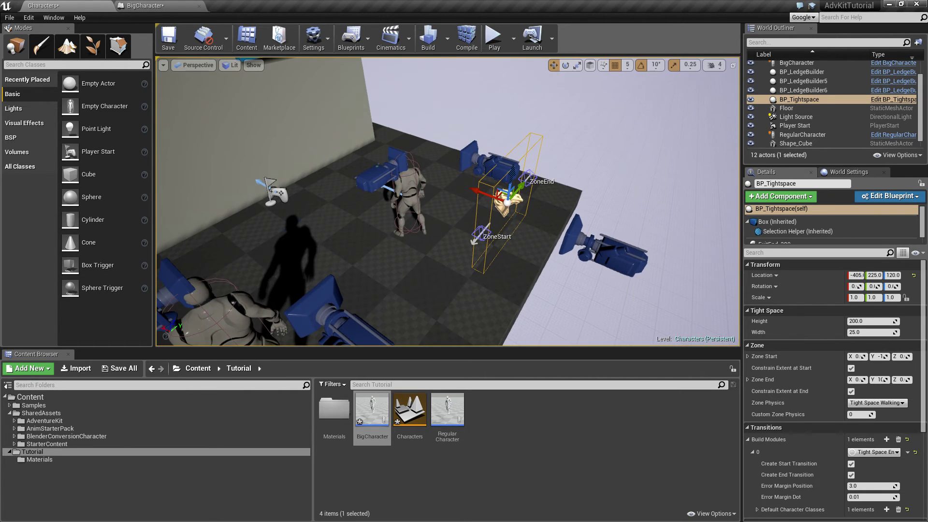
{"action": "left_click", "coordinate": [79, 444]}
{"action": "double_click", "coordinate": [334, 409]}
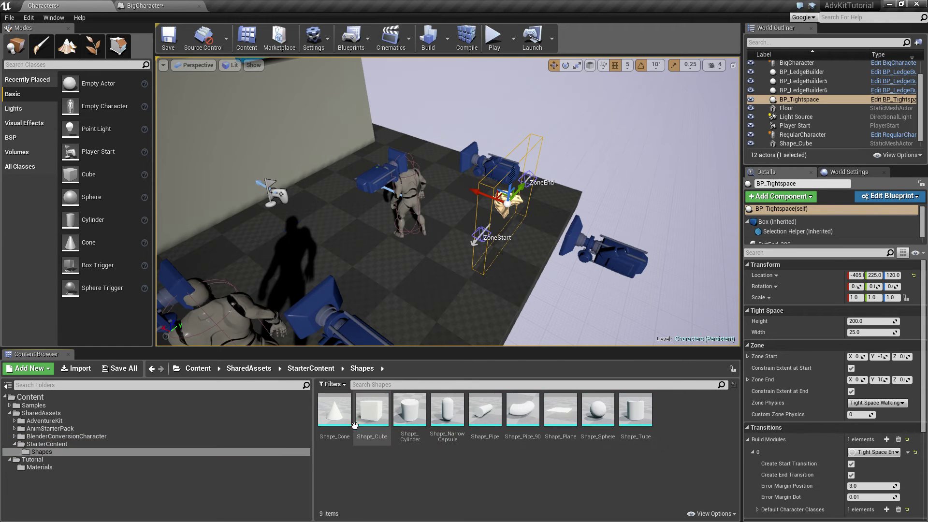
{"action": "left_click_drag", "start_coordinate": [367, 421], "coordinate": [519, 270]}
{"action": "right_click_drag", "start_coordinate": [519, 271], "coordinate": [463, 274]}
{"action": "left_click_drag", "start_coordinate": [449, 257], "coordinate": [459, 257]}
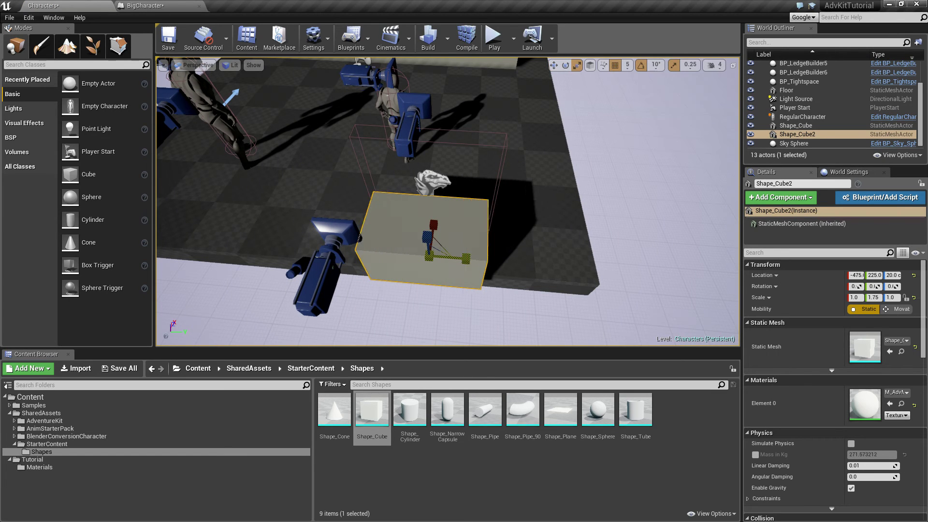
{"action": "left_click_drag", "start_coordinate": [426, 237], "coordinate": [425, 215]}
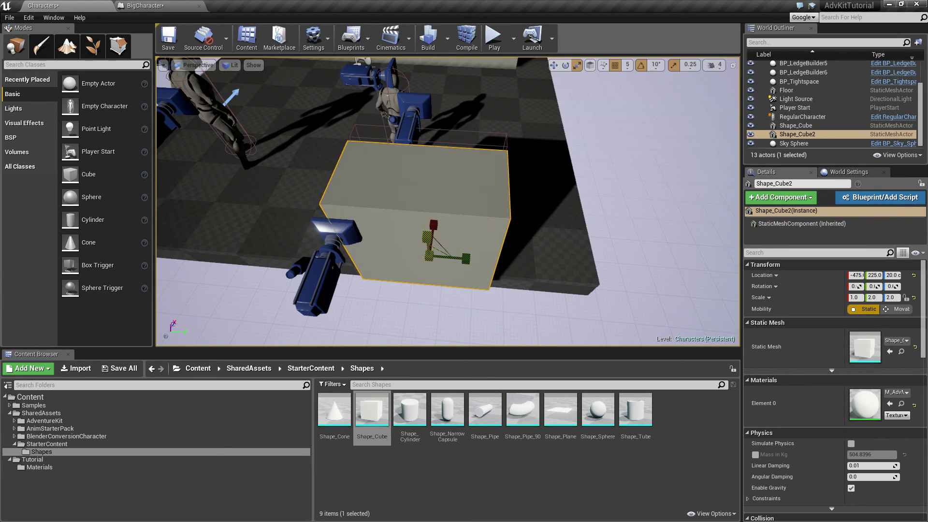
- Duplicate the scaled cube along X to the opposite side of the tight space, at about X -330, leaving a narrow gap
{"action": "right_click_drag", "start_coordinate": [419, 253], "coordinate": [519, 252]}
{"action": "key", "text": "w"}
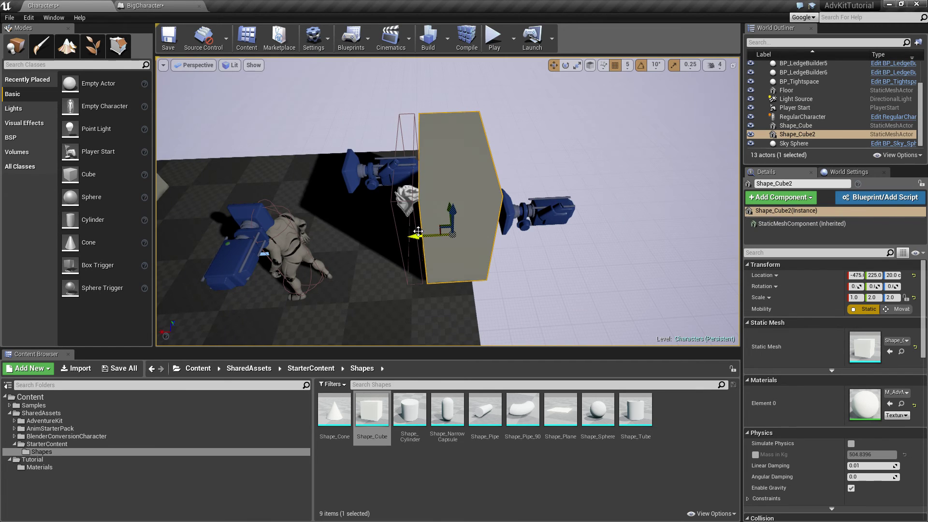
{"action": "left_click_drag", "start_coordinate": [418, 232], "coordinate": [340, 229], "text": "alt"}
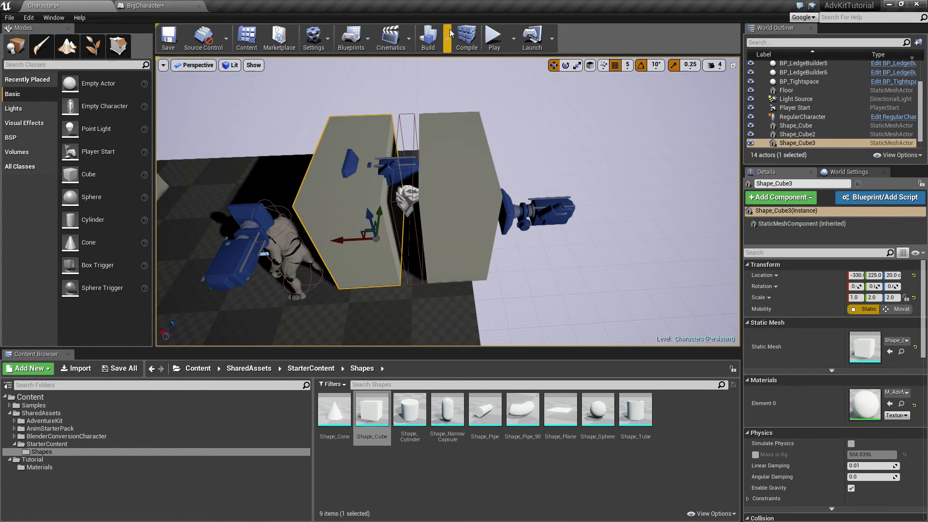
- Play the level, run to the two cubes and test squeezing through the gap between them, and stop the session
{"action": "left_click", "coordinate": [493, 37]}
{"action": "key", "text": "w"}
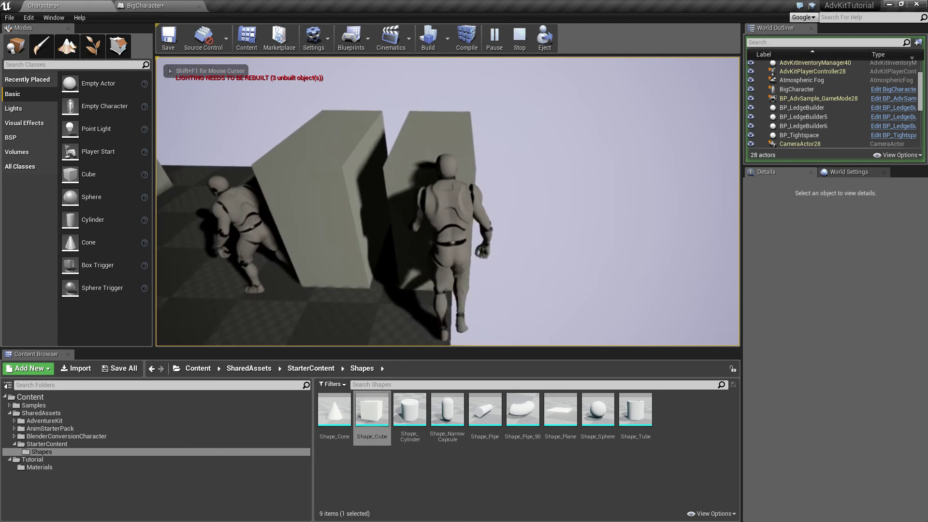
{"action": "key", "text": "s"}
{"action": "key", "text": "w"}
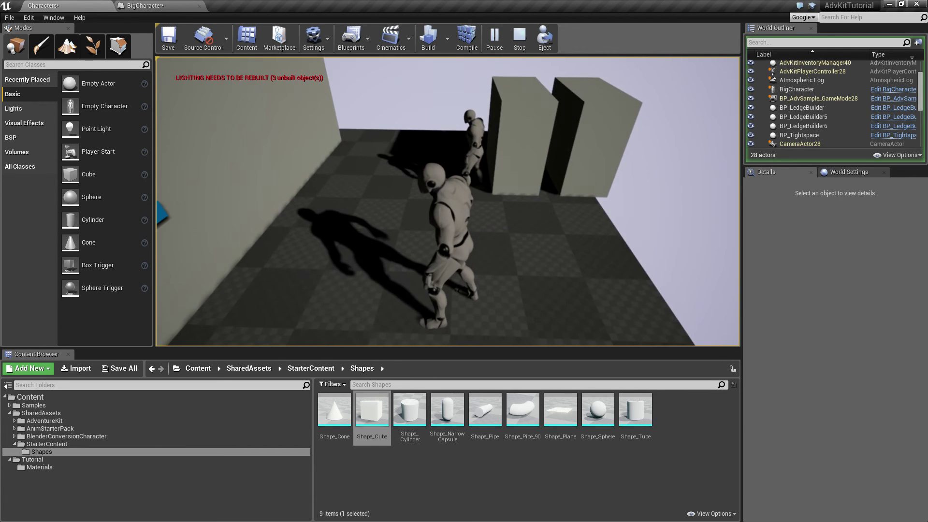
{"action": "key", "text": "w"}
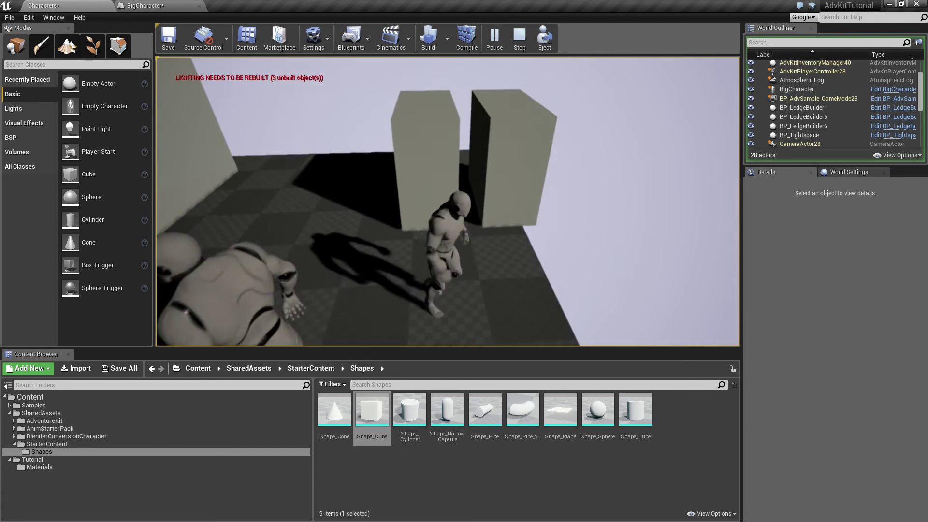
{"action": "key", "text": "w"}
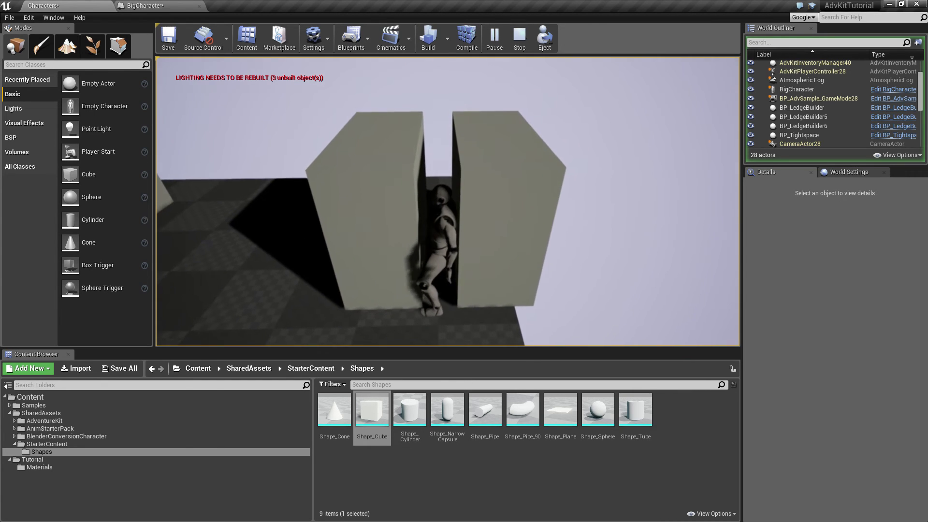
{"action": "key", "text": "s"}
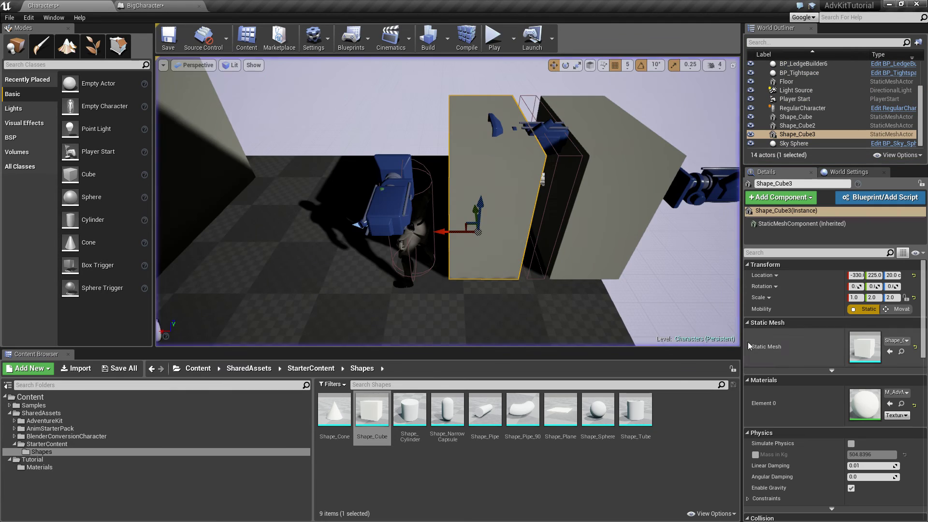
{"action": "key", "text": "Escape"}
- Select both cubes beside the tight space and set their Collision Presets to Custom with Object Type ZoneCollision
{"action": "key", "text": "d"}
{"action": "right_click_drag", "start_coordinate": [480, 195], "coordinate": [477, 160]}
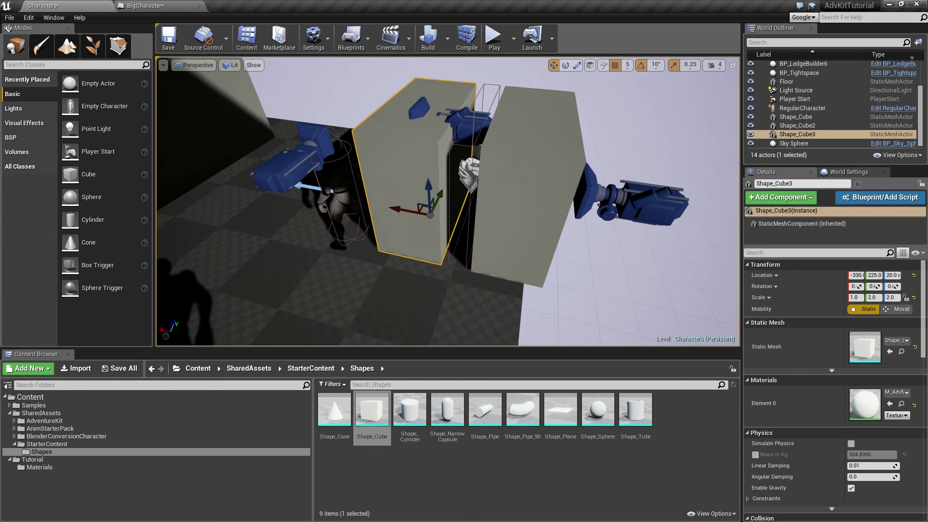
{"action": "left_click", "coordinate": [337, 186]}
{"action": "left_click", "coordinate": [405, 180]}
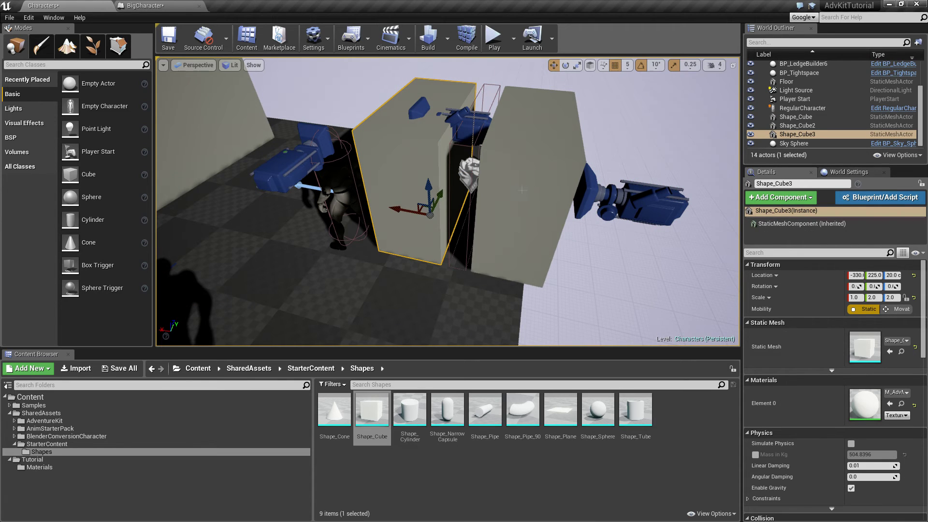
{"action": "left_click", "coordinate": [524, 247], "text": "ctrl"}
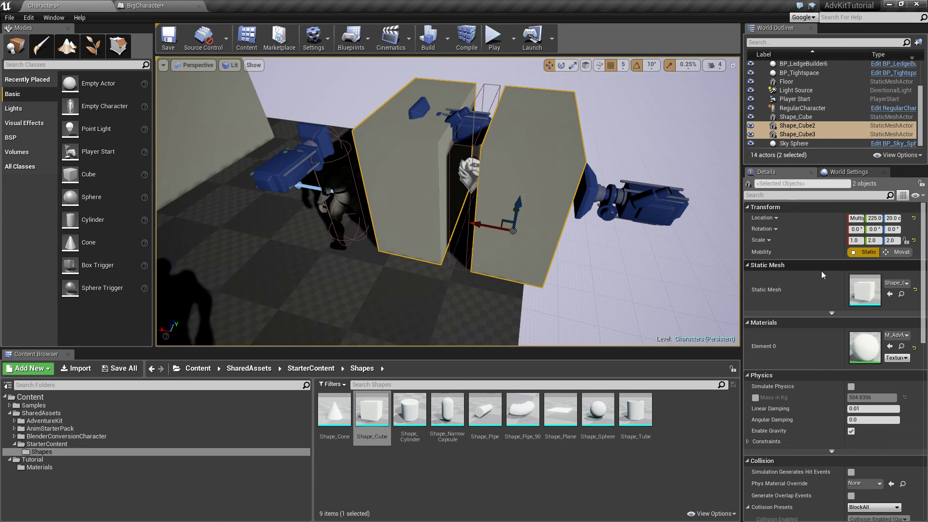
{"action": "scroll", "coordinate": [819, 269], "scroll_direction": "down", "scroll_amount": 6}
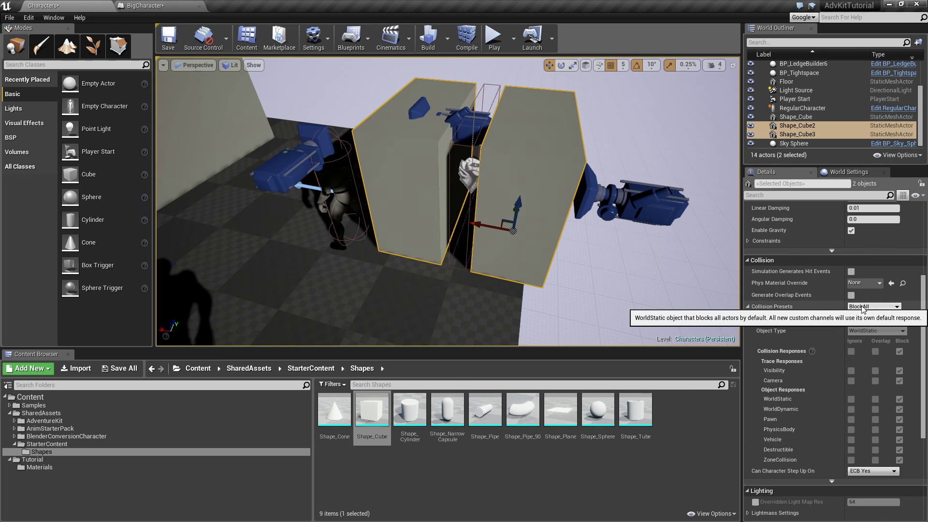
{"action": "left_click", "coordinate": [864, 307]}
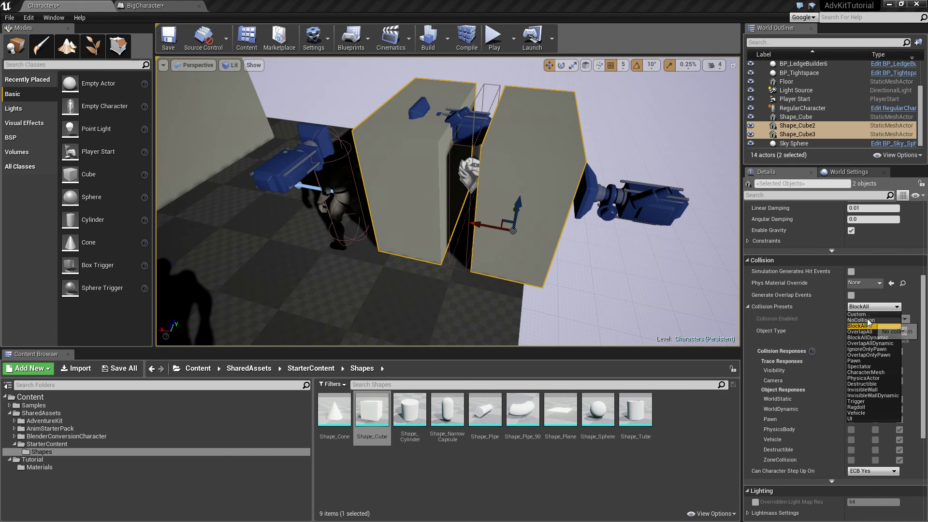
{"action": "left_click", "coordinate": [858, 314]}
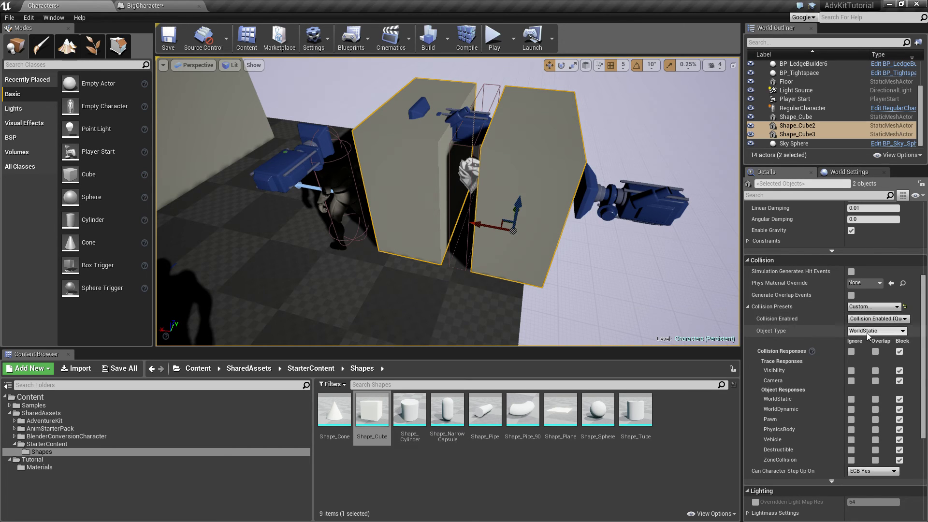
{"action": "left_click", "coordinate": [867, 331]}
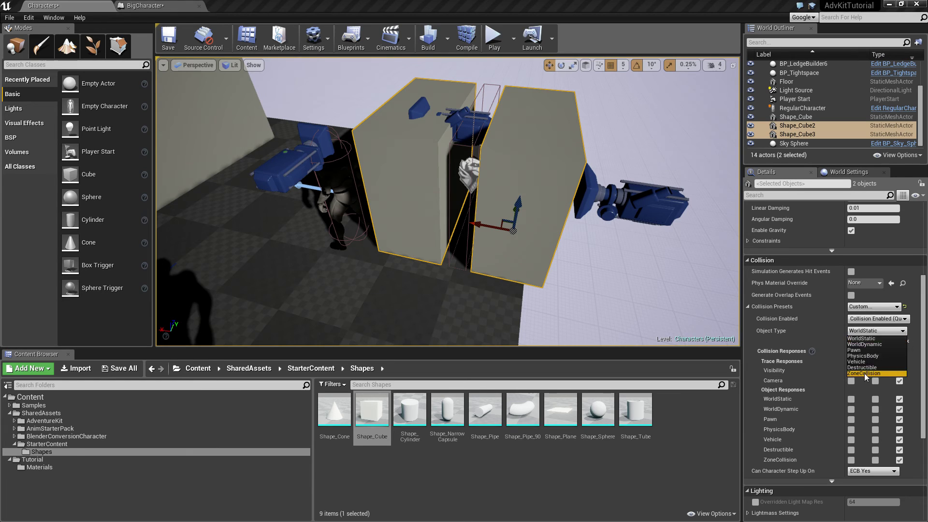
{"action": "left_click", "coordinate": [864, 373]}
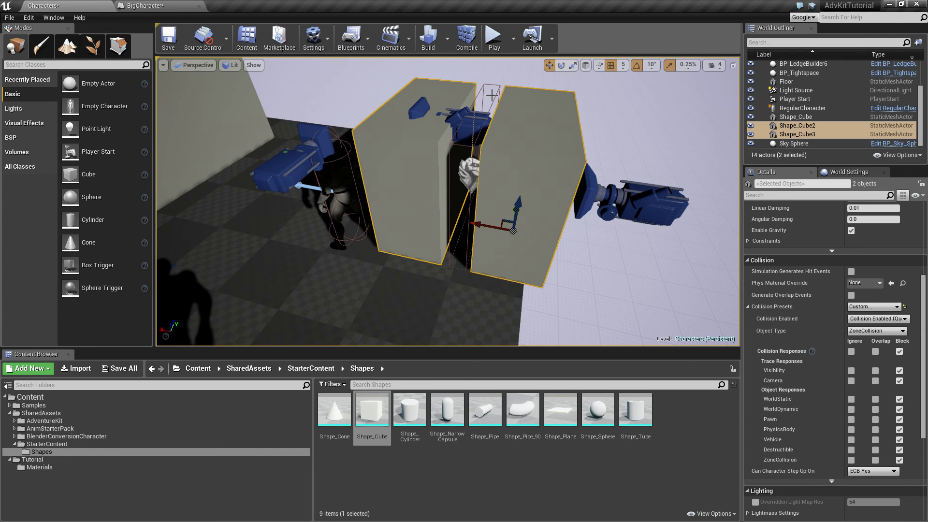
- Play the level, run into the gap between the cubes to test the ZoneCollision setting, and stop
{"action": "left_click", "coordinate": [493, 38]}
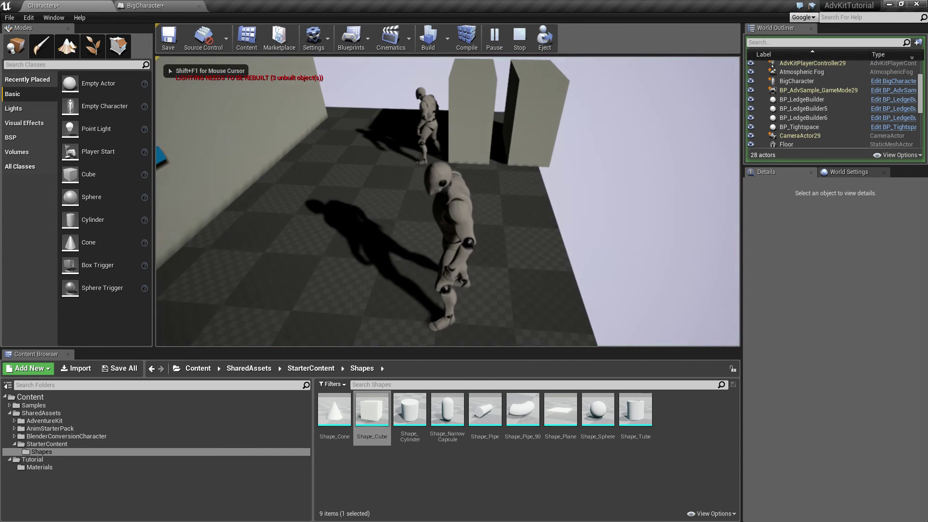
{"action": "key", "text": "w"}
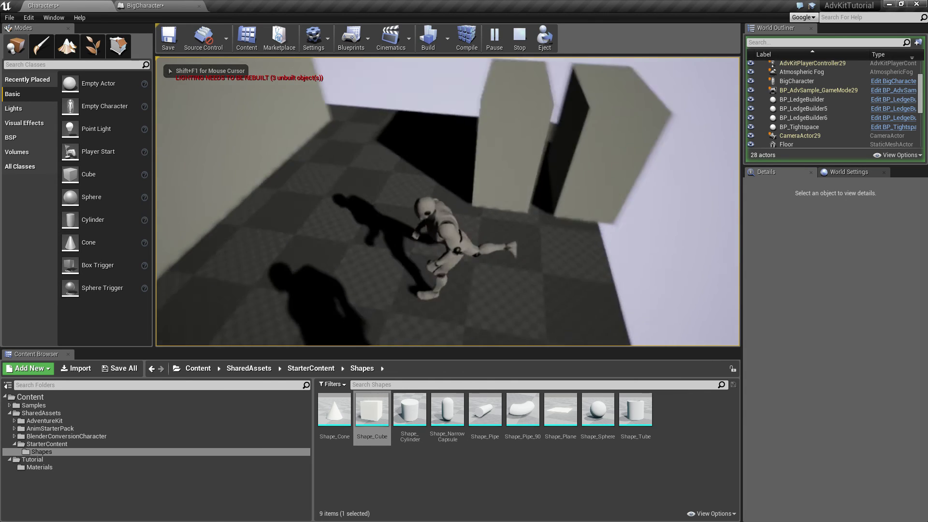
{"action": "key", "text": "w"}
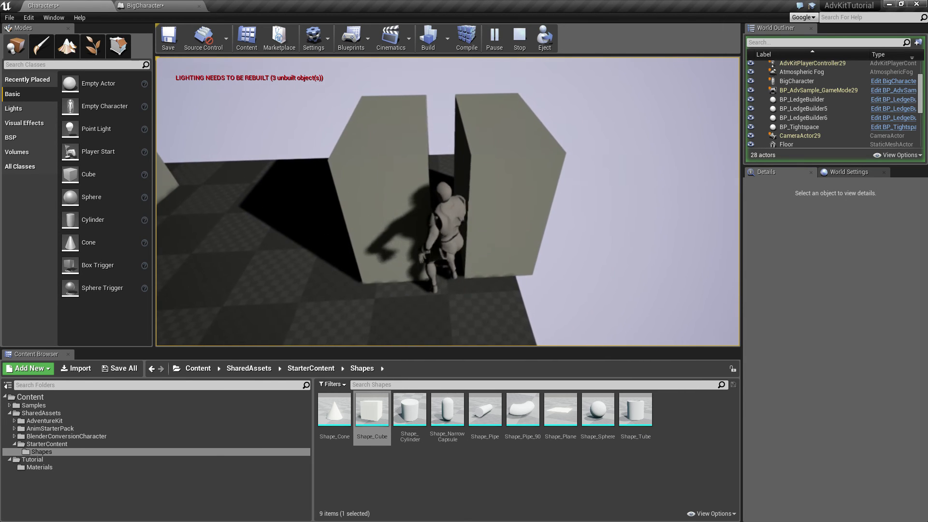
{"action": "key", "text": "w"}
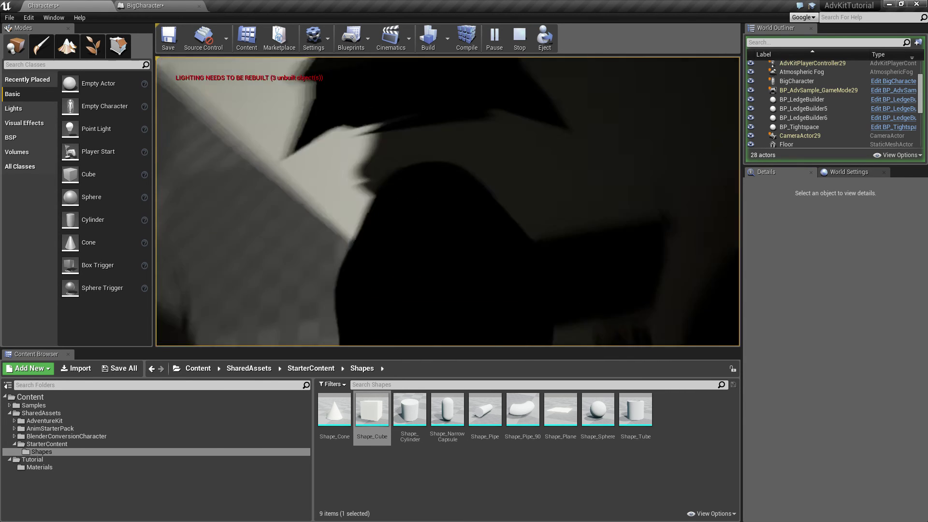
{"action": "key", "text": "Escape"}
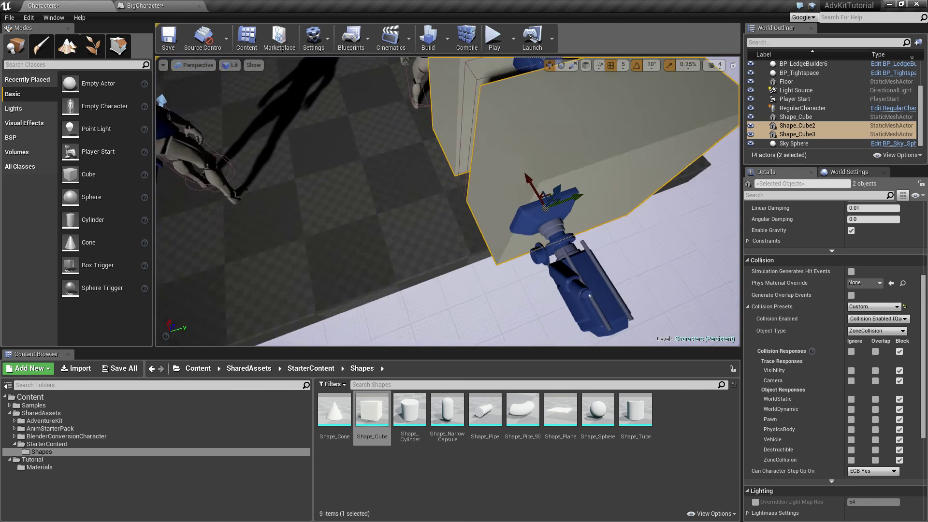
- Select only Shape_Cube2 beside the tight space and set its Camera collision response to Ignore
{"action": "left_click", "coordinate": [563, 161]}
{"action": "right_click_drag", "start_coordinate": [563, 161], "coordinate": [585, 130]}
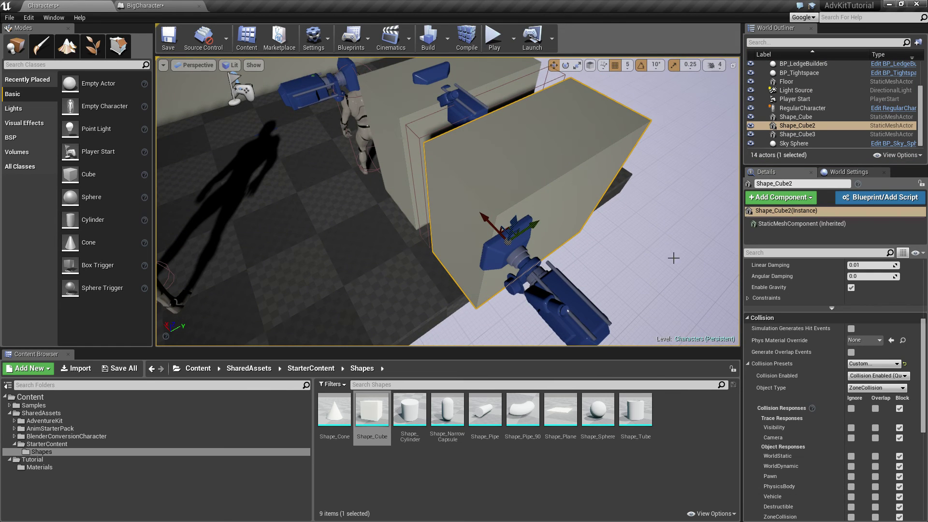
{"action": "scroll", "coordinate": [806, 380], "scroll_direction": "down", "scroll_amount": 3}
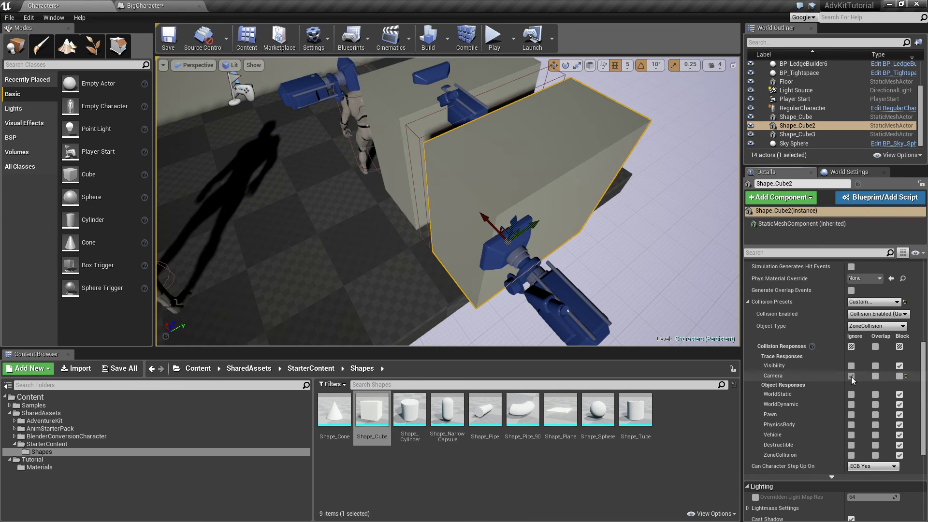
{"action": "left_click", "coordinate": [850, 376]}
- Play the level and run the character around and through the narrow gap between the cubes to test the camera
{"action": "left_click", "coordinate": [494, 37]}
{"action": "key", "text": "w"}
{"action": "key", "text": "w"}
{"action": "key", "text": "d"}
{"action": "key", "text": "d"}
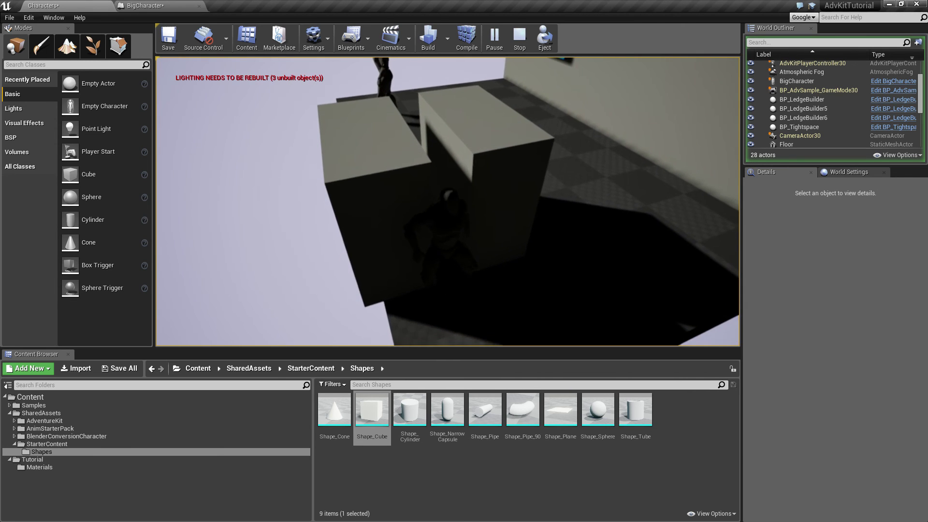
{"action": "key", "text": "w"}
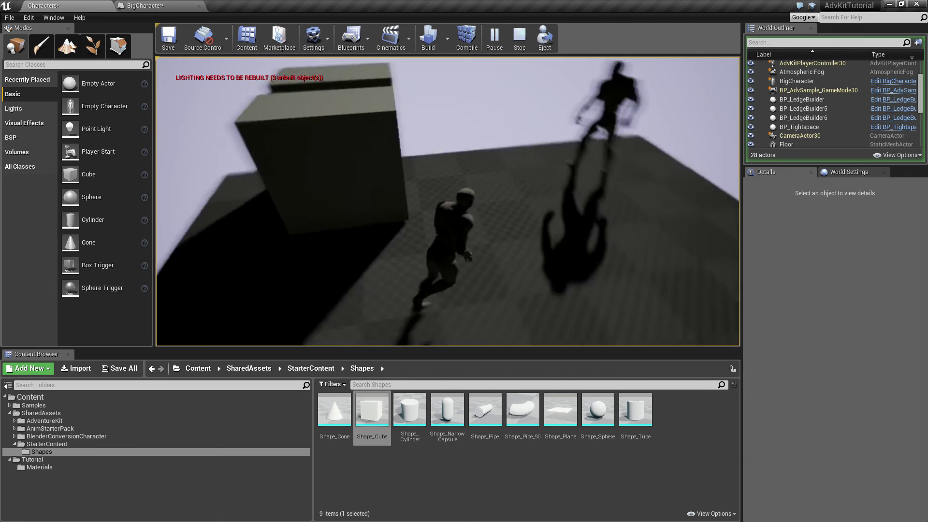
{"action": "key", "text": "w"}
{"action": "key", "text": "w"}
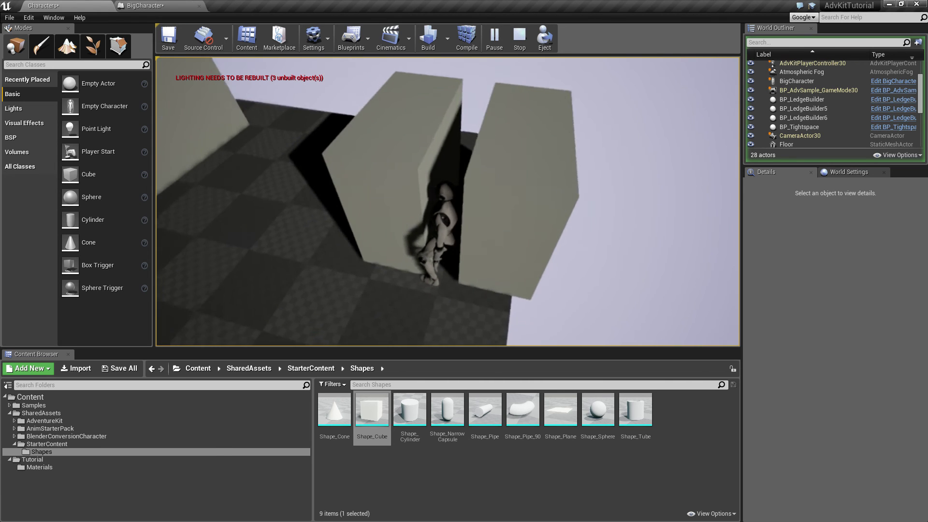
{"action": "key", "text": "w"}
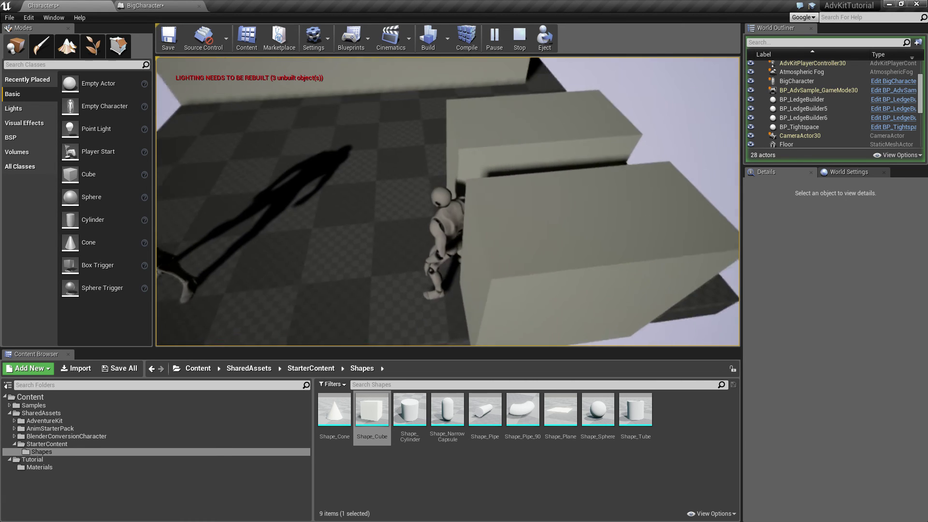
- Switch to the other character, run it against the gap between the cubes, and stop the session
{"action": "key", "text": "Tab"}
{"action": "key", "text": "w"}
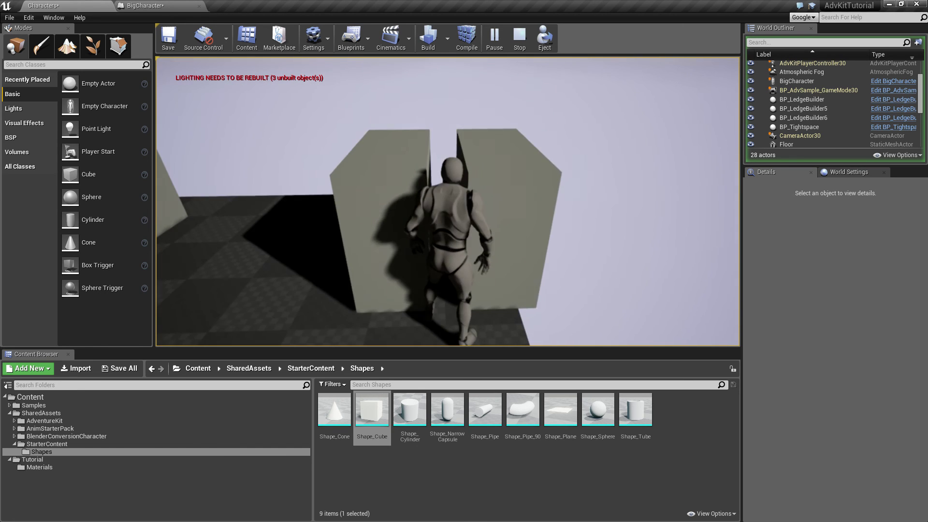
{"action": "key", "text": "s"}
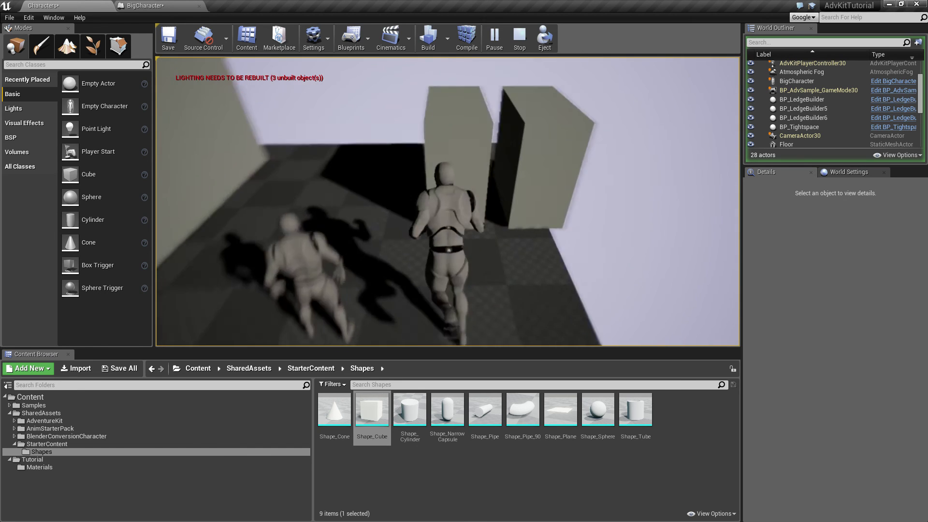
{"action": "key", "text": "Escape"}
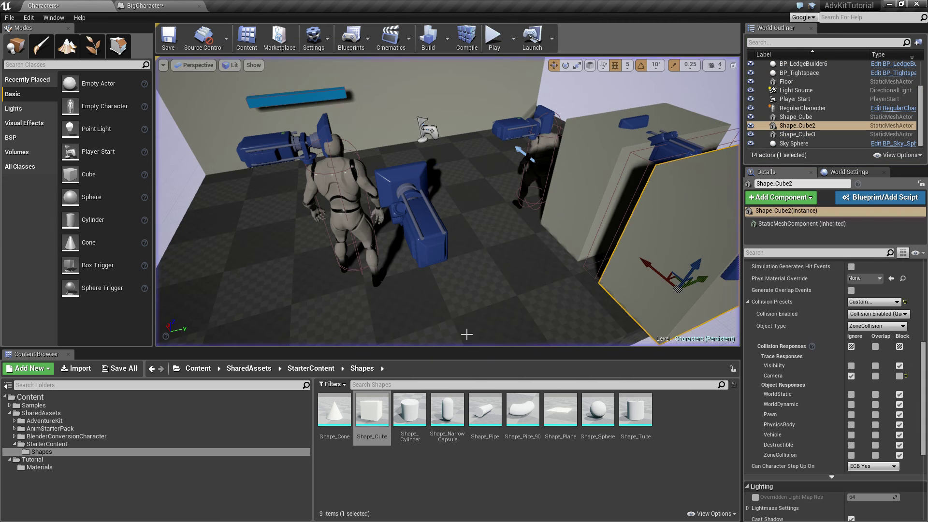
- Select the big character in the level and open its blueprint class defaults
{"action": "left_click", "coordinate": [350, 210]}
{"action": "key", "text": "f"}
{"action": "key", "text": "ctrl+e"}
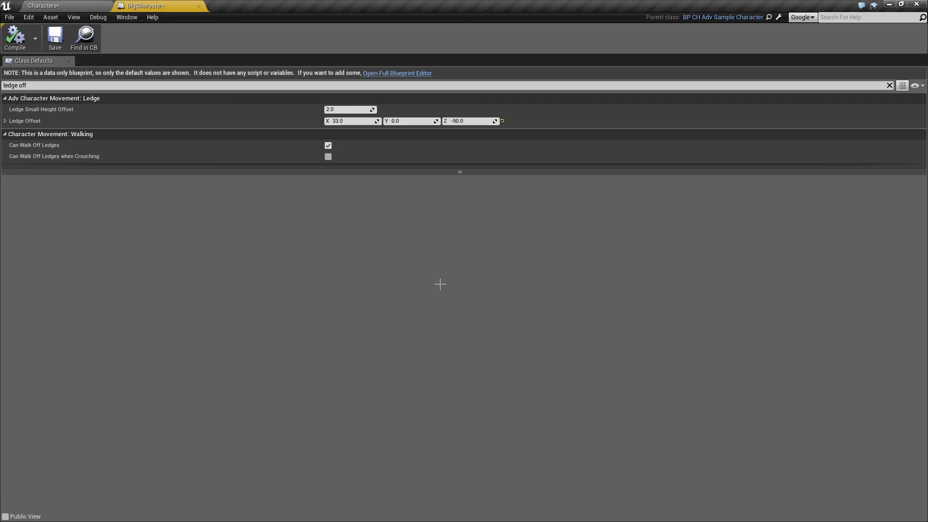
{"action": "left_click", "coordinate": [243, 86]}
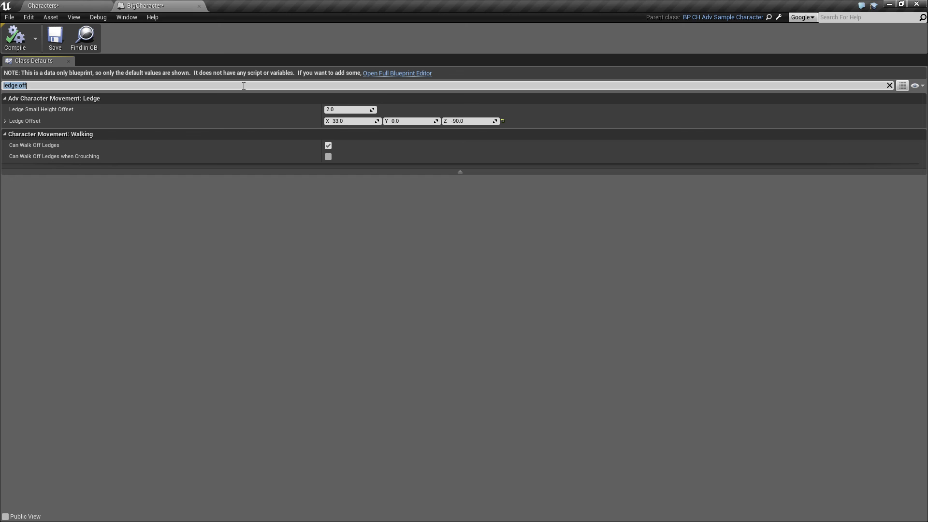
{"action": "left_click", "coordinate": [60, 5]}
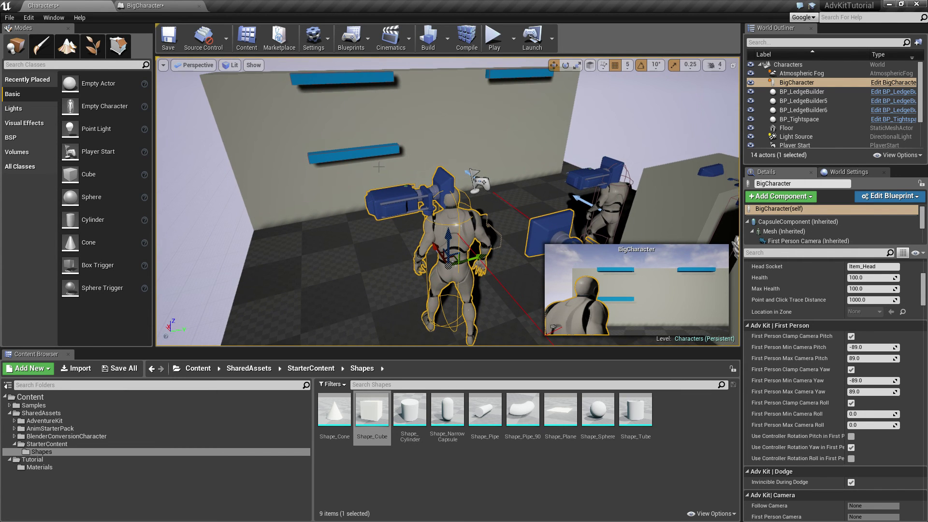
{"action": "right_click_drag", "start_coordinate": [422, 86], "coordinate": [417, 74]}
{"action": "key", "text": "d"}
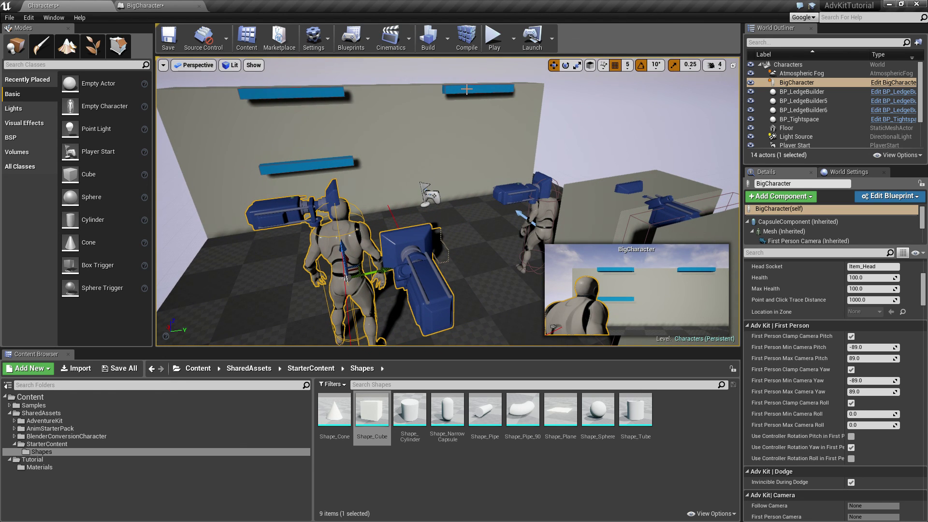
{"action": "right_click_drag", "start_coordinate": [376, 161], "coordinate": [405, 161]}
{"action": "middle_click_drag", "start_coordinate": [377, 162], "coordinate": [437, 188]}
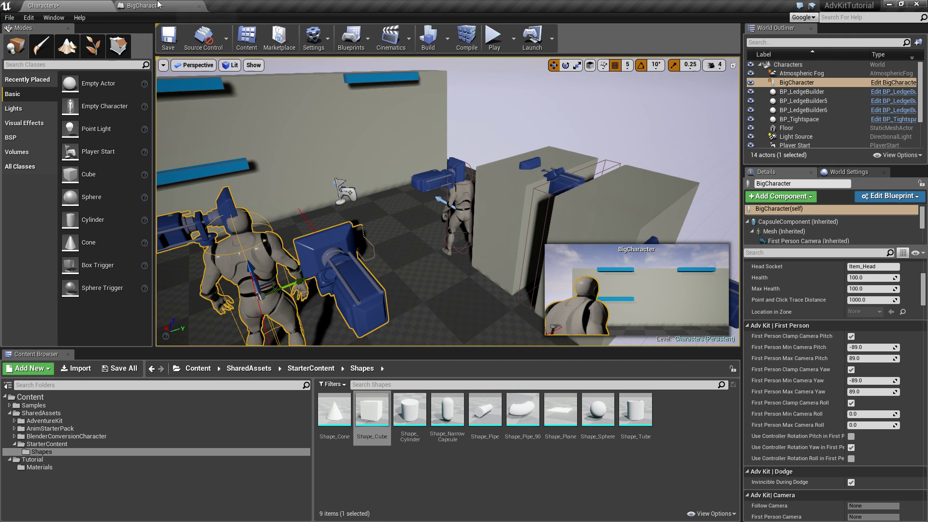
- Filter the BigCharacter class defaults by "adv move", review the movement capability, ledge, tight space and balance settings, and return to the level
{"action": "left_click", "coordinate": [160, 4]}
{"action": "left_click", "coordinate": [3, 85]}
{"action": "type", "text": "adv"}
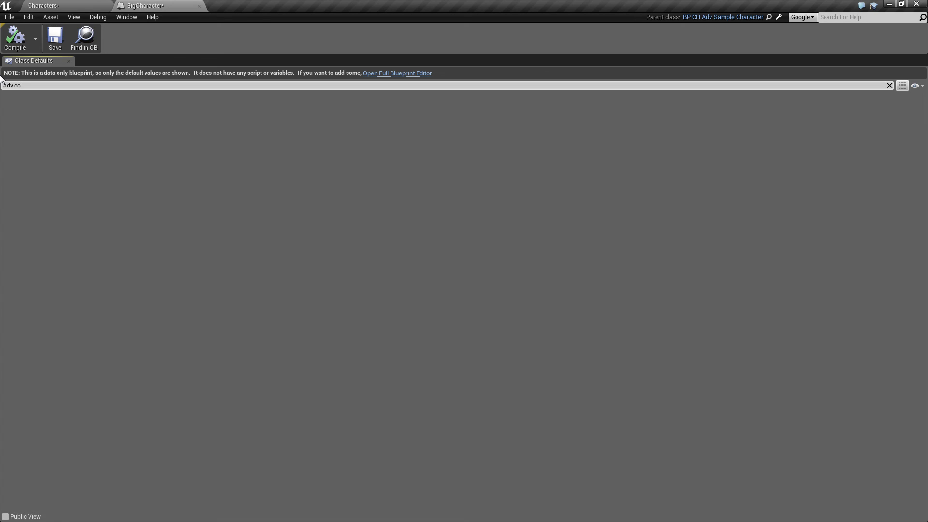
{"action": "type", "text": " move"}
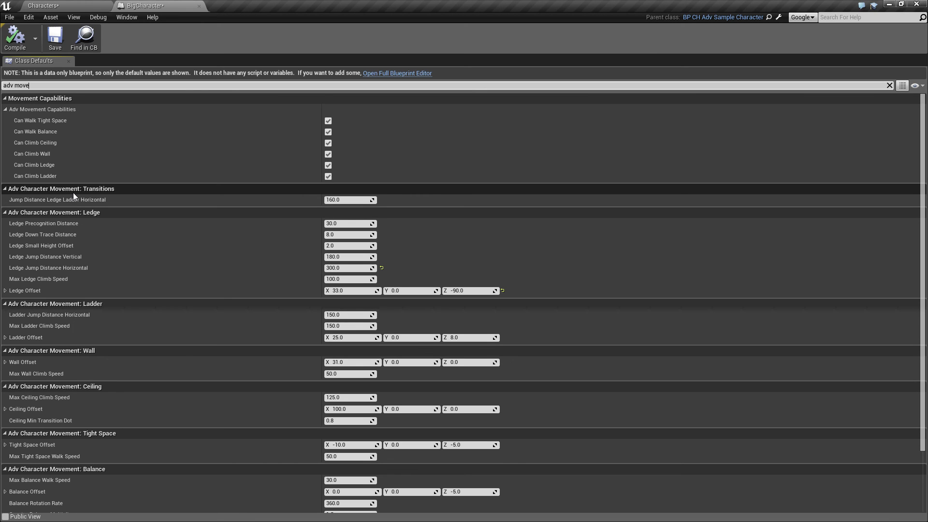
{"action": "scroll", "coordinate": [160, 234], "scroll_direction": "down", "scroll_amount": 5}
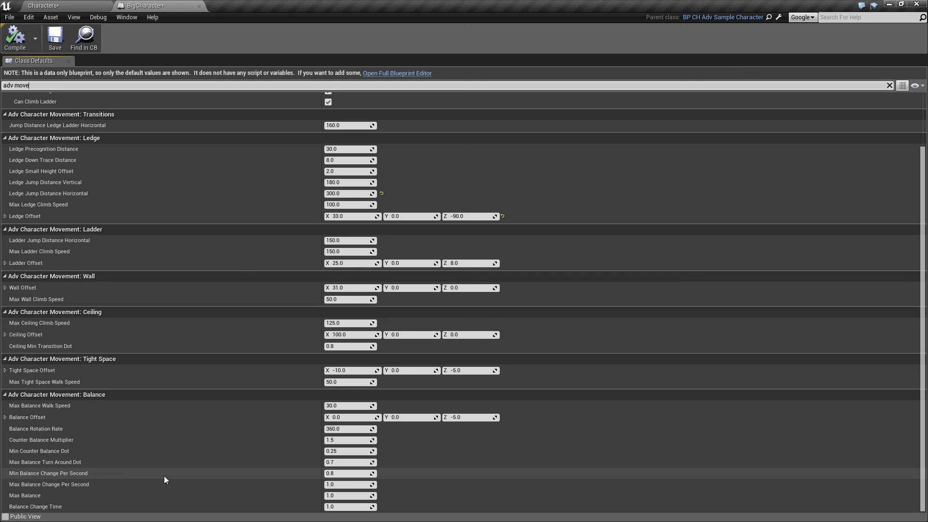
{"action": "left_click", "coordinate": [60, 4]}
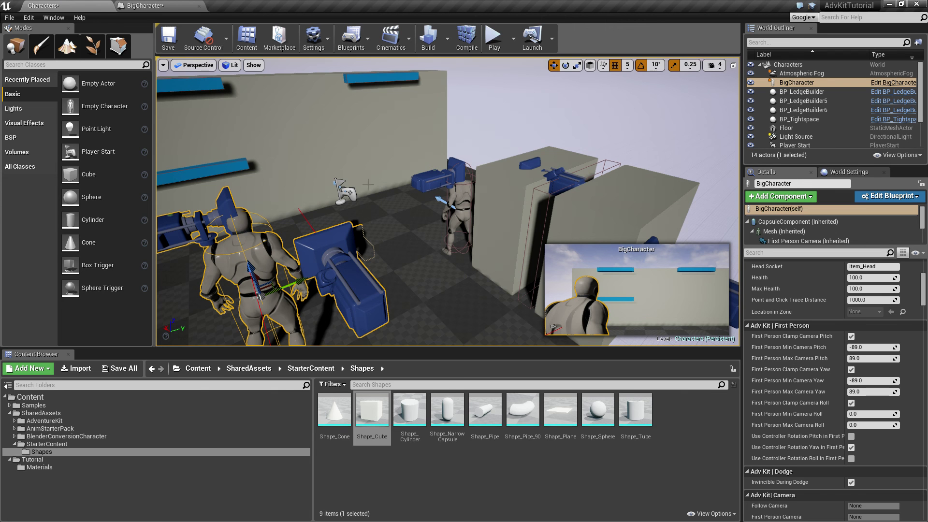
{"action": "right_click_drag", "start_coordinate": [392, 193], "coordinate": [368, 178]}
{"action": "right_click_drag", "start_coordinate": [491, 206], "coordinate": [476, 203]}
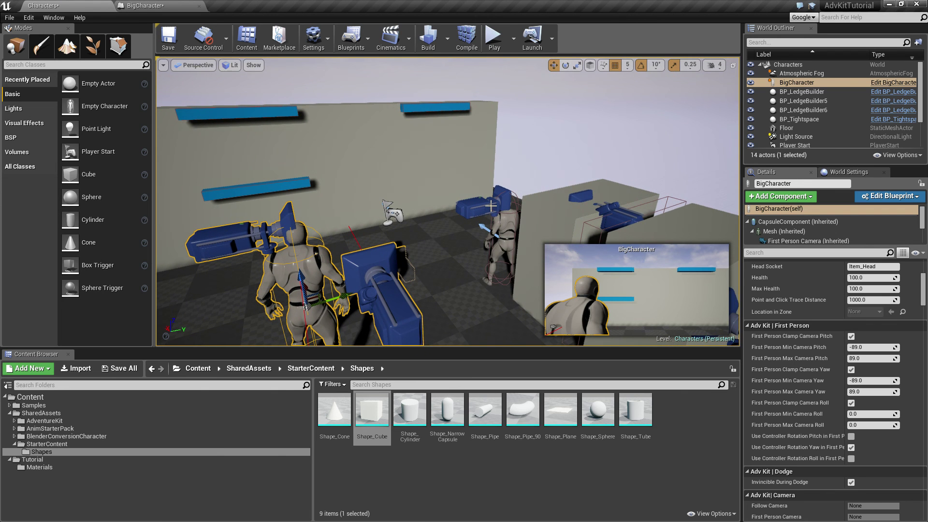